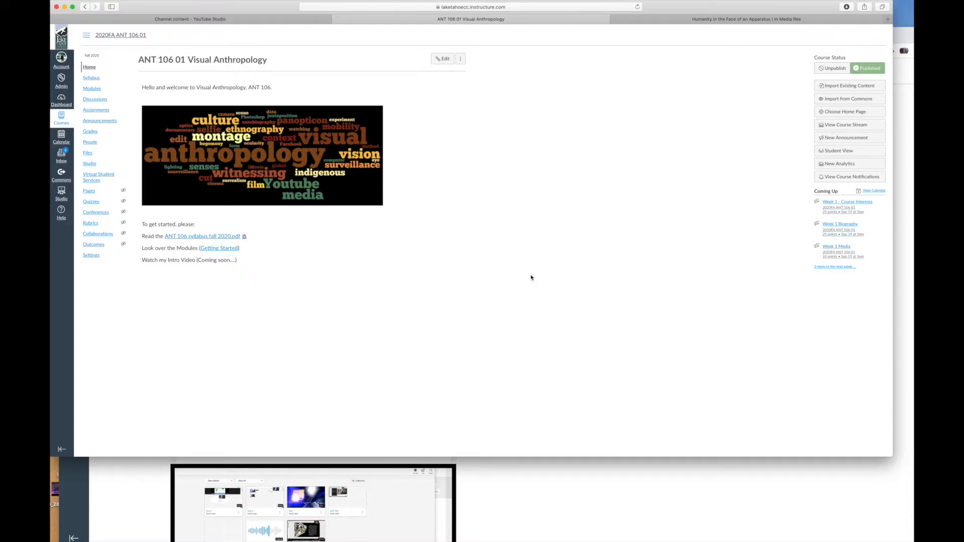
{"action": "left_click", "coordinate": [624, 503]}
{"action": "left_click_drag", "start_coordinate": [233, 31], "coordinate": [260, 35]}
{"action": "left_click", "coordinate": [122, 88]}
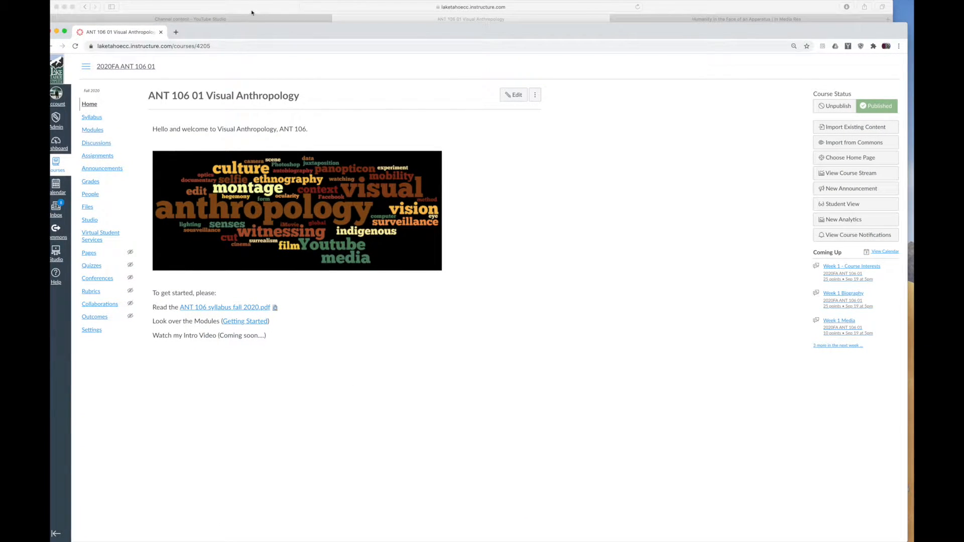
{"action": "left_click", "coordinate": [257, 14]}
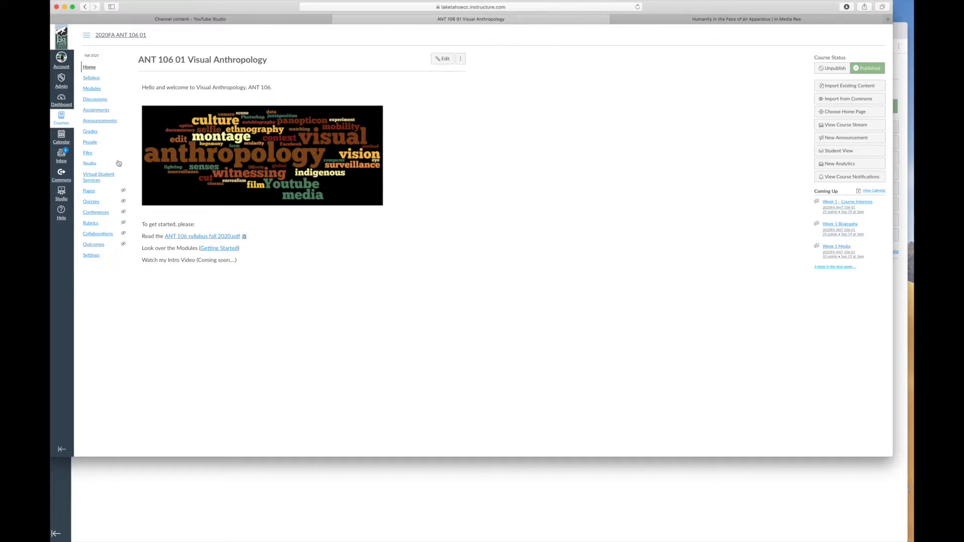
Open the Test Vid page from the course's Getting Started module for editing
{"action": "left_click", "coordinate": [91, 165]}
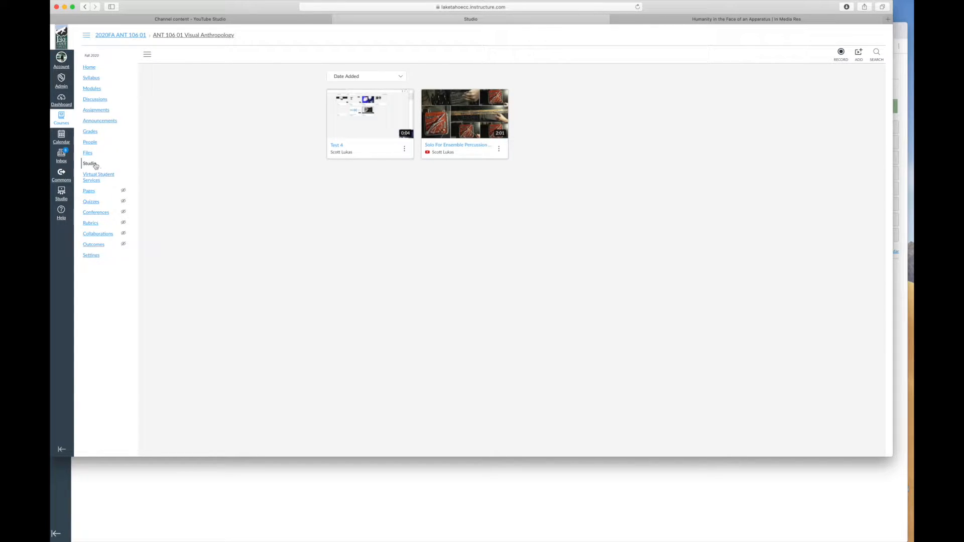
{"action": "left_click", "coordinate": [97, 89]}
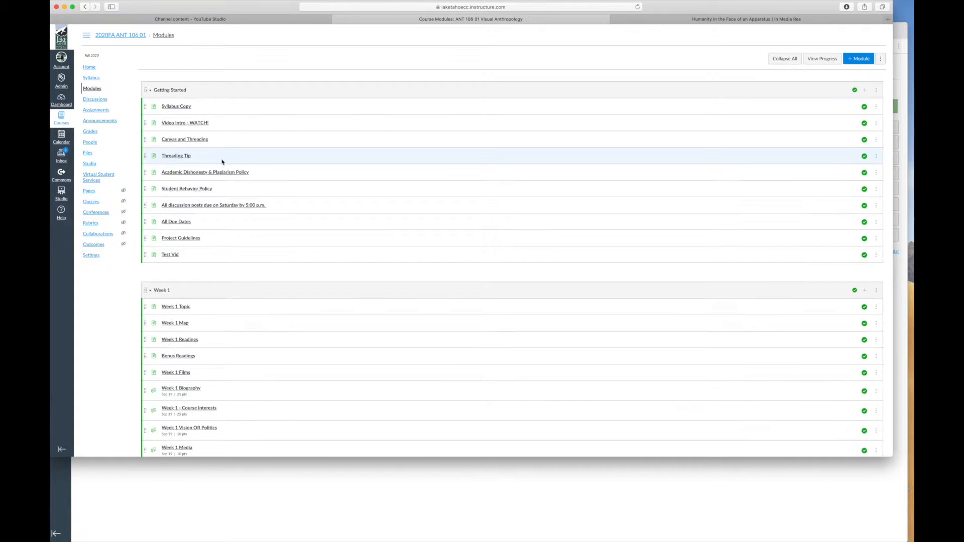
{"action": "scroll", "coordinate": [197, 240], "scroll_direction": "down", "scroll_amount": 1}
{"action": "left_click", "coordinate": [170, 229]}
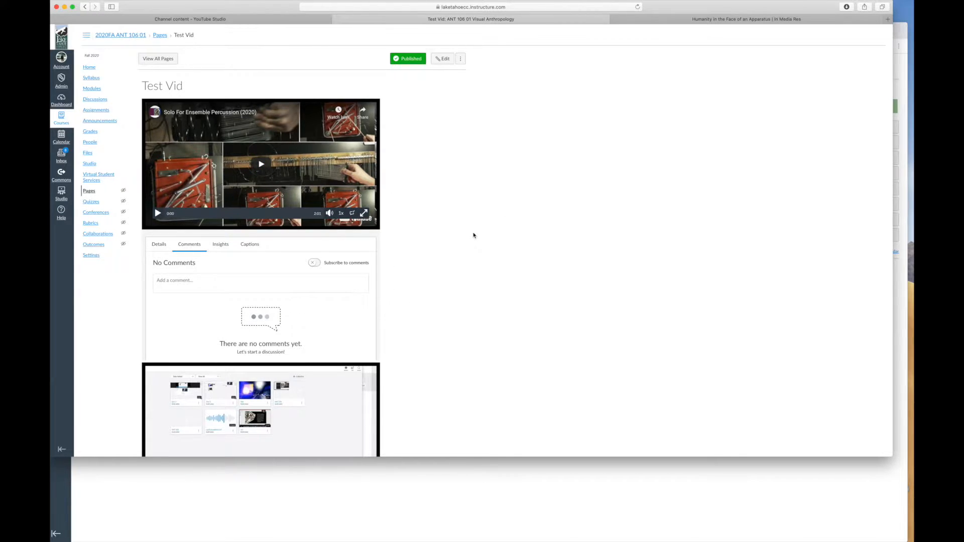
{"action": "left_click", "coordinate": [444, 60]}
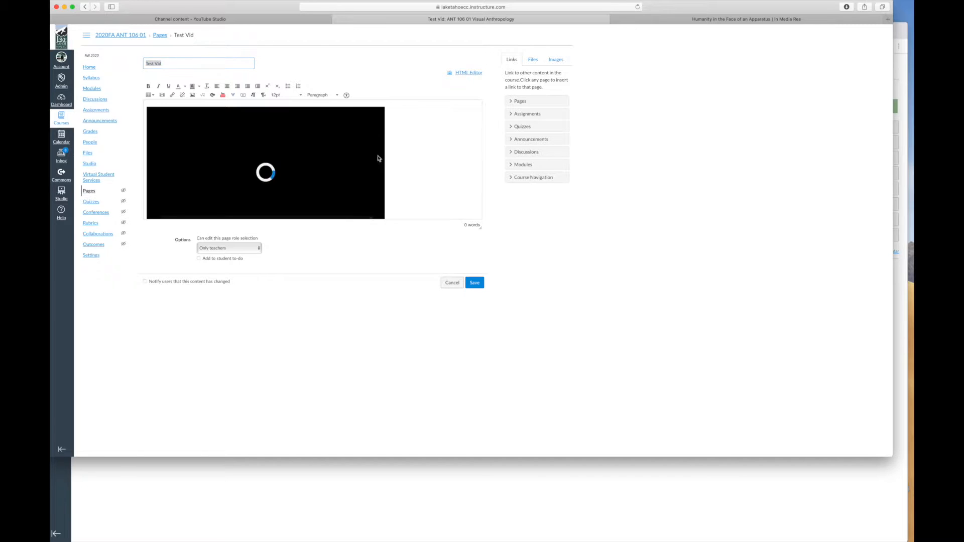
Play and pause the first embedded video in the page editor and try to select it
{"action": "left_click", "coordinate": [266, 162]}
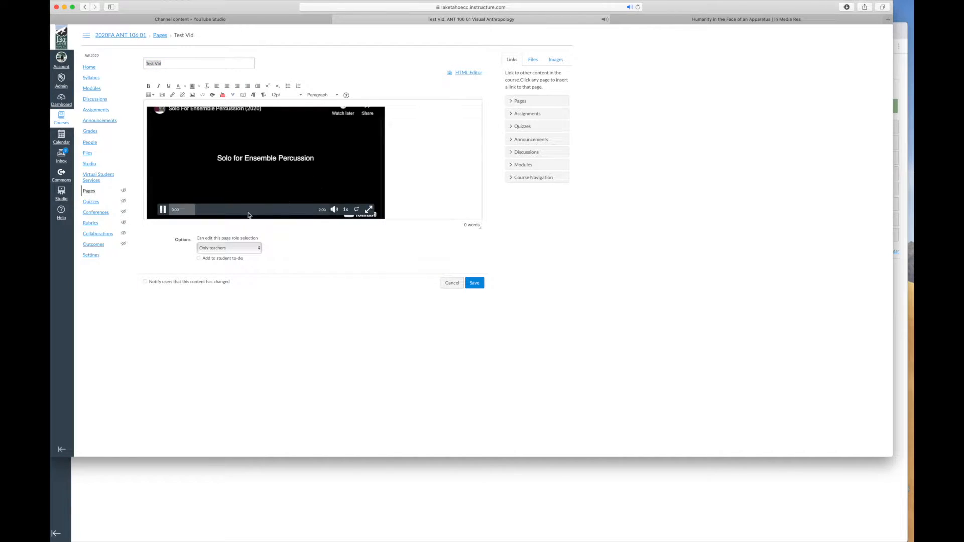
{"action": "left_click", "coordinate": [163, 211]}
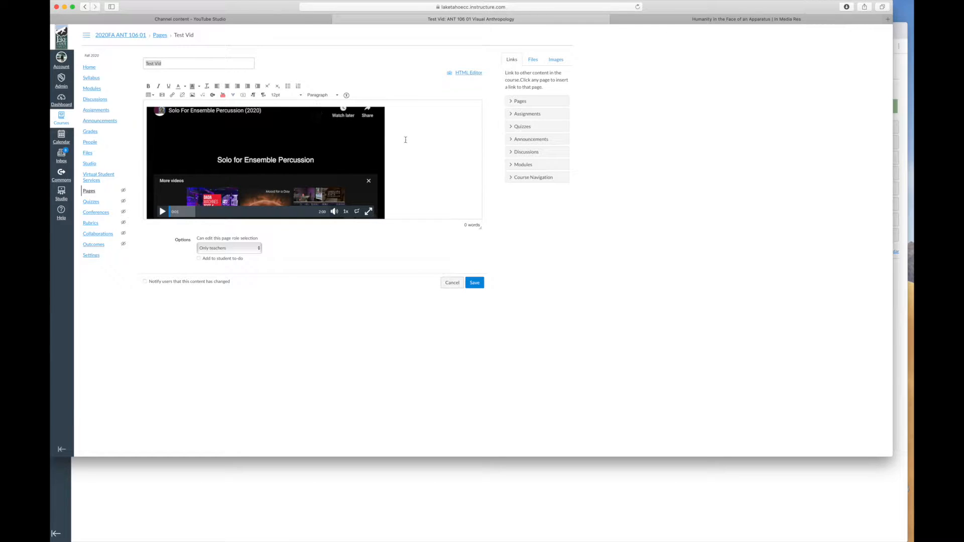
{"action": "left_click", "coordinate": [358, 166]}
{"action": "left_click", "coordinate": [263, 152]}
Examine the embedded video and the comments section beneath it in the page editor
{"action": "scroll", "coordinate": [436, 179], "scroll_direction": "down", "scroll_amount": 5}
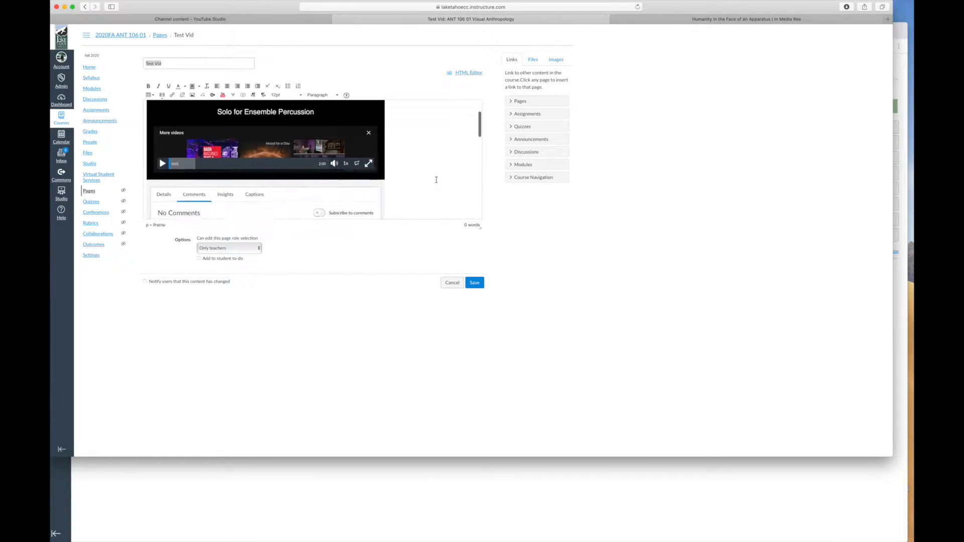
{"action": "scroll", "coordinate": [436, 180], "scroll_direction": "up", "scroll_amount": 5}
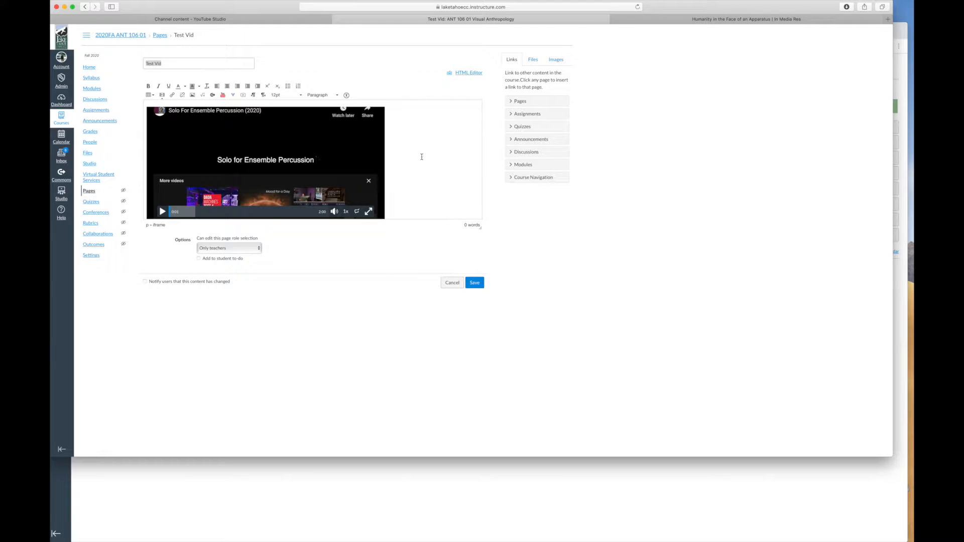
{"action": "scroll", "coordinate": [423, 173], "scroll_direction": "down", "scroll_amount": 5}
{"action": "scroll", "coordinate": [423, 174], "scroll_direction": "down", "scroll_amount": 2}
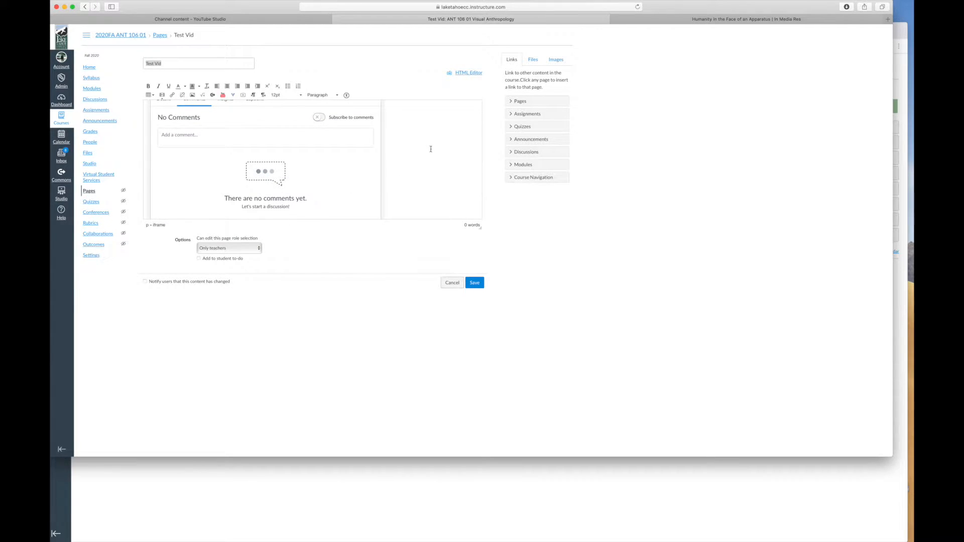
{"action": "scroll", "coordinate": [430, 148], "scroll_direction": "up", "scroll_amount": 7}
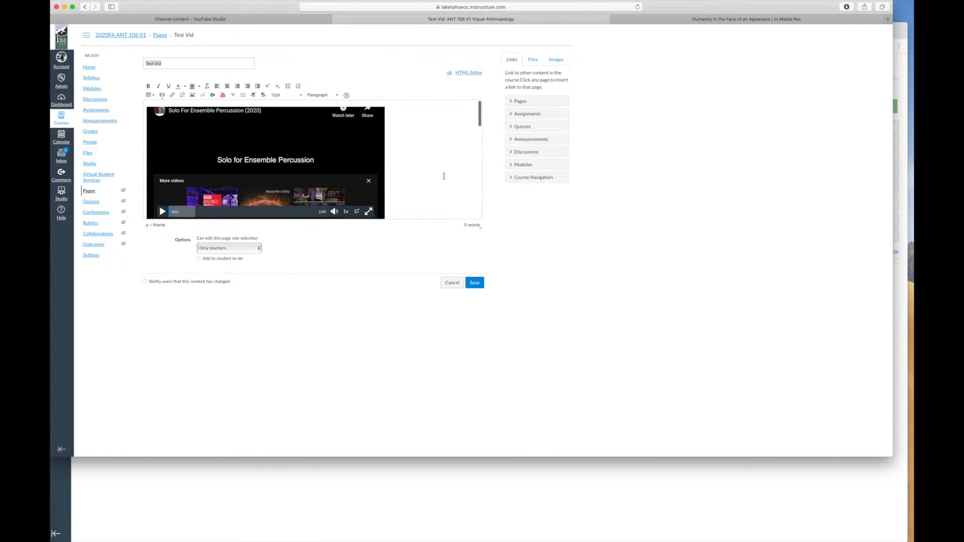
{"action": "scroll", "coordinate": [444, 176], "scroll_direction": "down", "scroll_amount": 4}
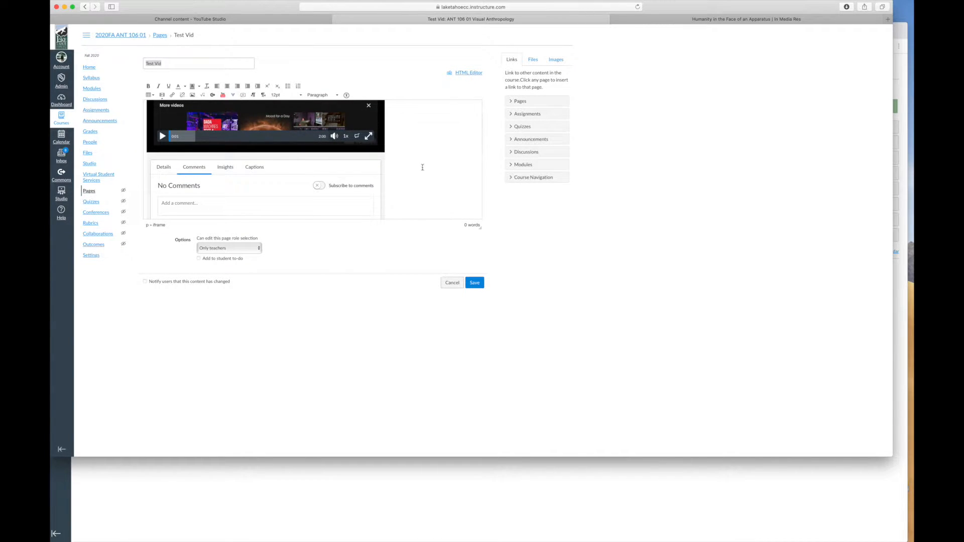
{"action": "scroll", "coordinate": [422, 167], "scroll_direction": "up", "scroll_amount": 4}
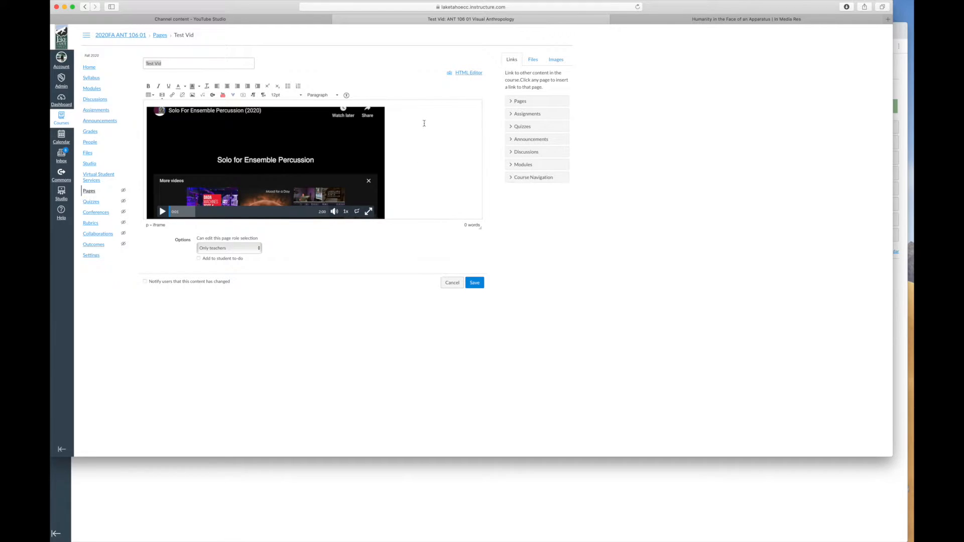
Delete the entire HTML code of the Test Vid page and save the page
{"action": "left_click", "coordinate": [468, 73]}
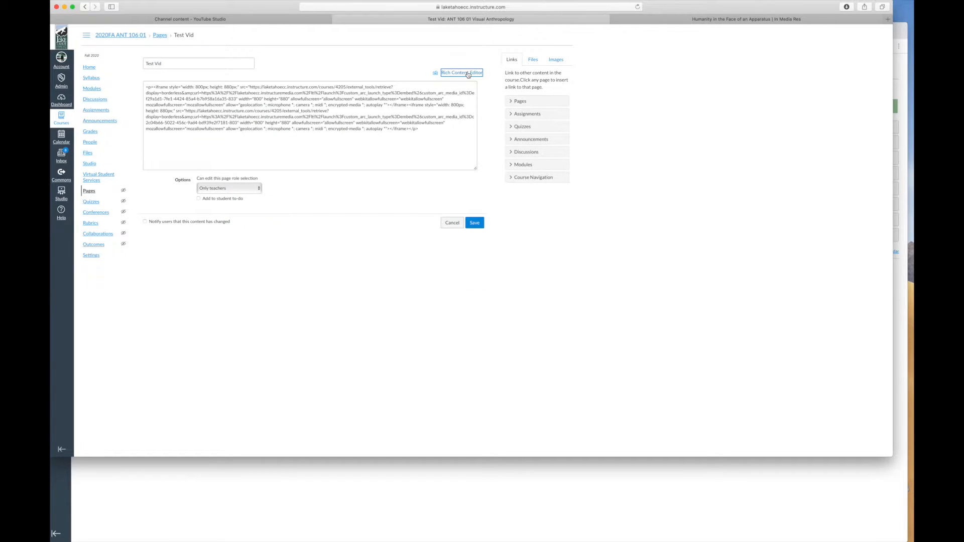
{"action": "left_click", "coordinate": [420, 114]}
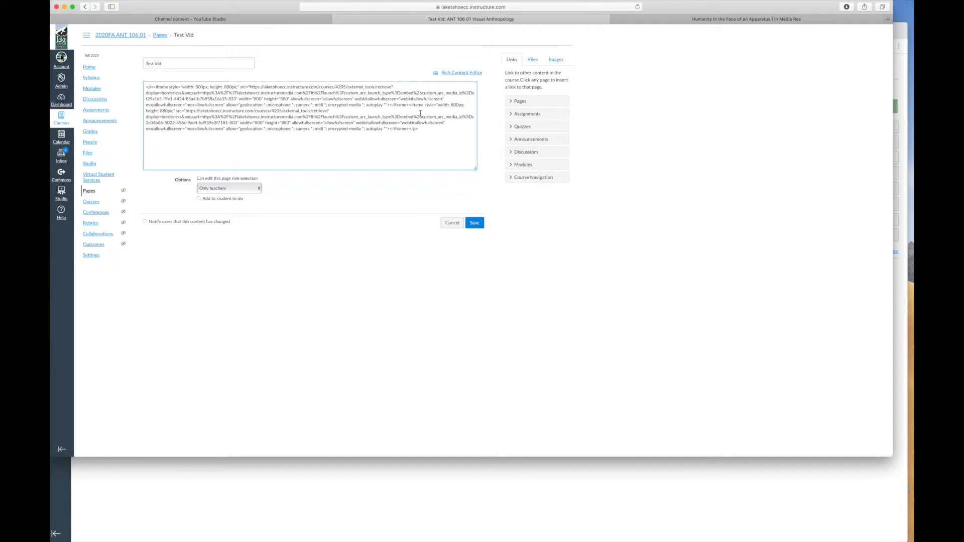
{"action": "key", "text": "super+a"}
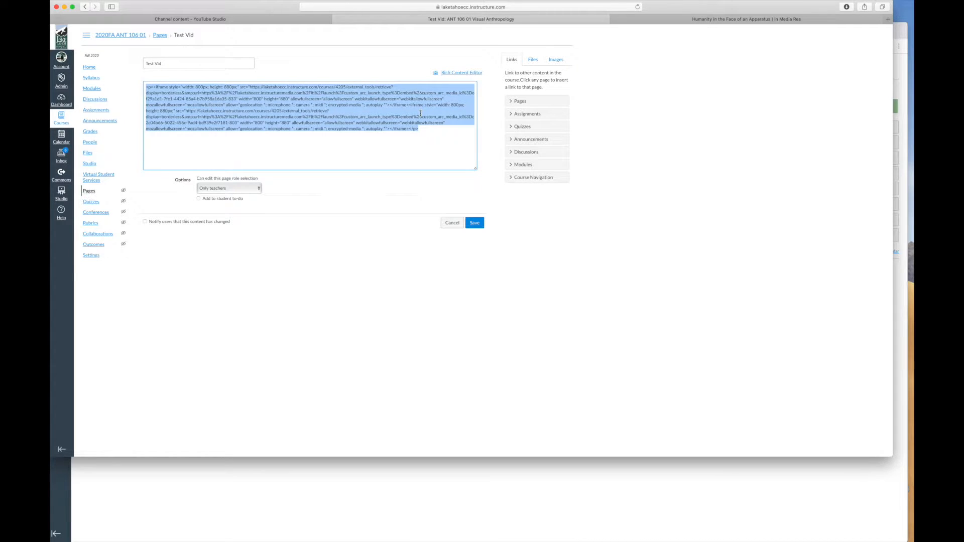
{"action": "key", "text": "BackSpace"}
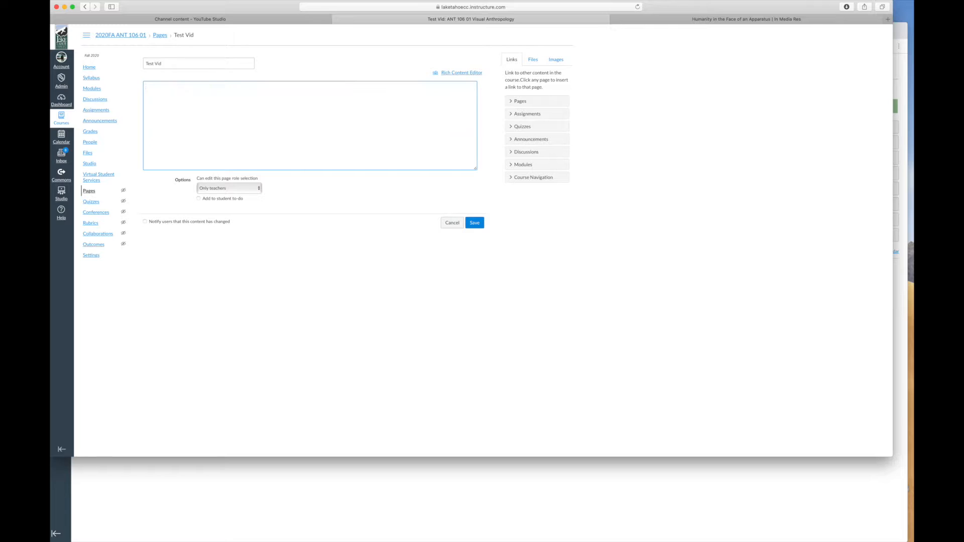
{"action": "left_click", "coordinate": [471, 224]}
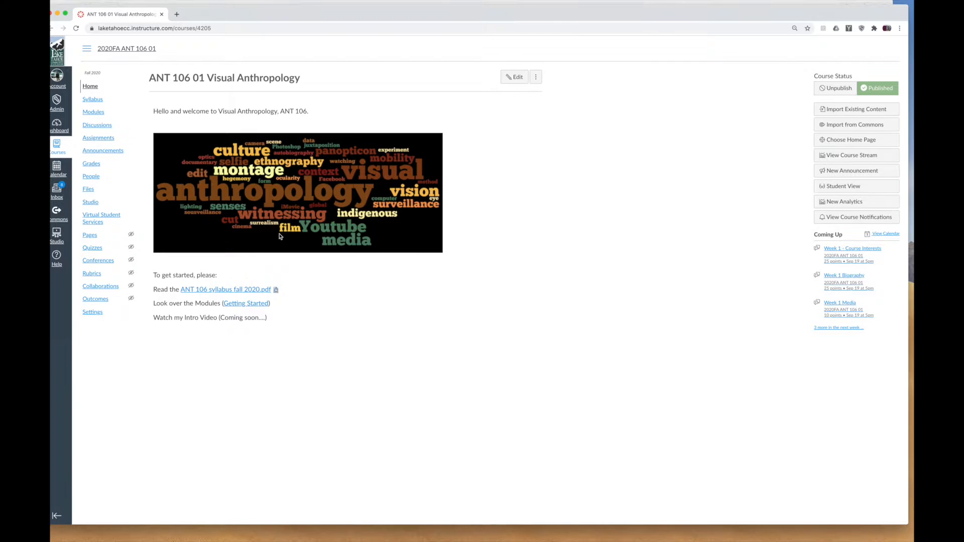
In Chrome, open the Test Vid page from the course modules for editing
{"action": "left_click", "coordinate": [93, 112]}
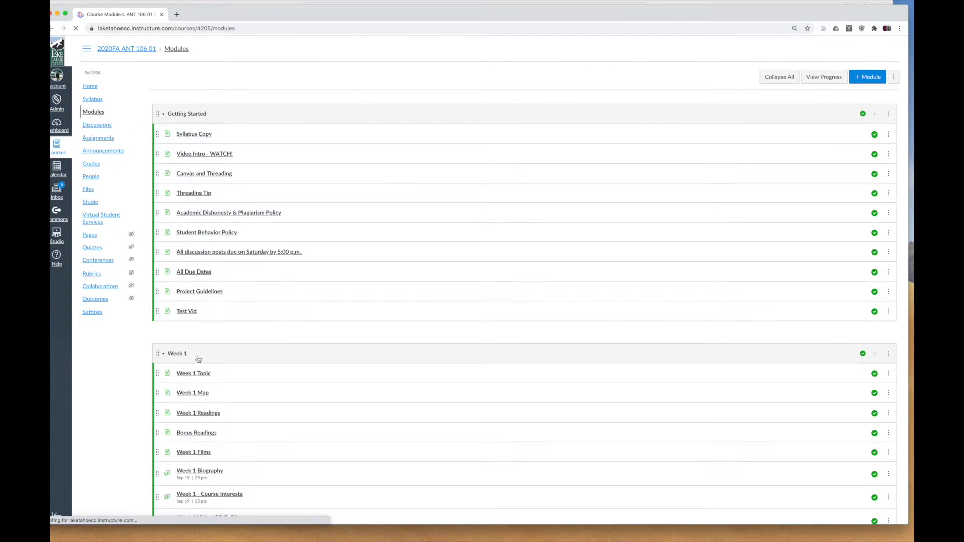
{"action": "left_click", "coordinate": [190, 312]}
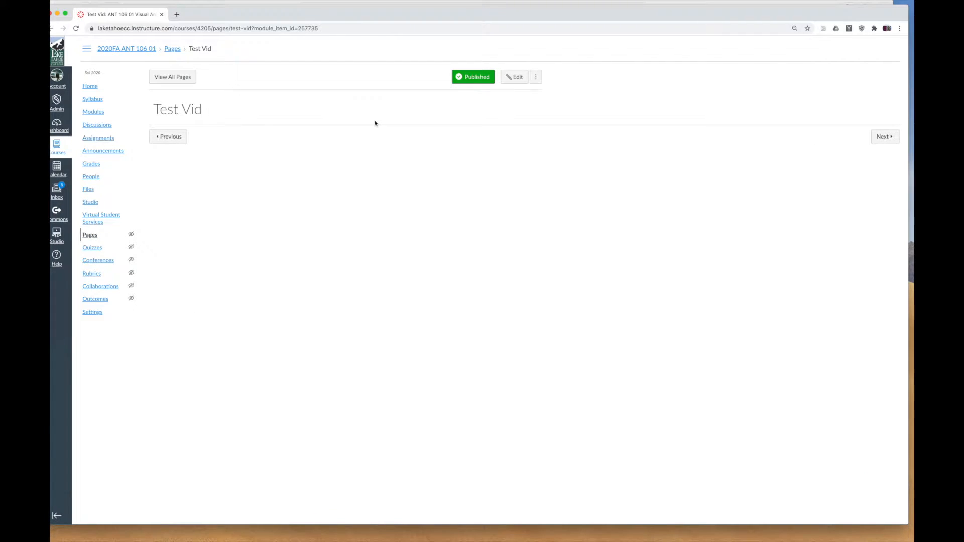
{"action": "left_click", "coordinate": [514, 78]}
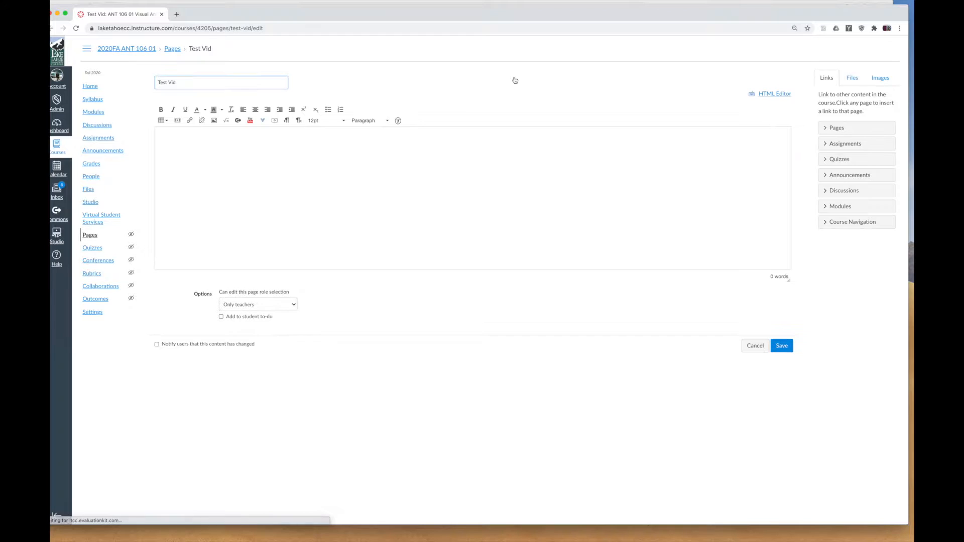
Embed the Solo For Ensemble Percussion video from Canvas Studio with comments allowed and save the page
{"action": "left_click", "coordinate": [257, 164]}
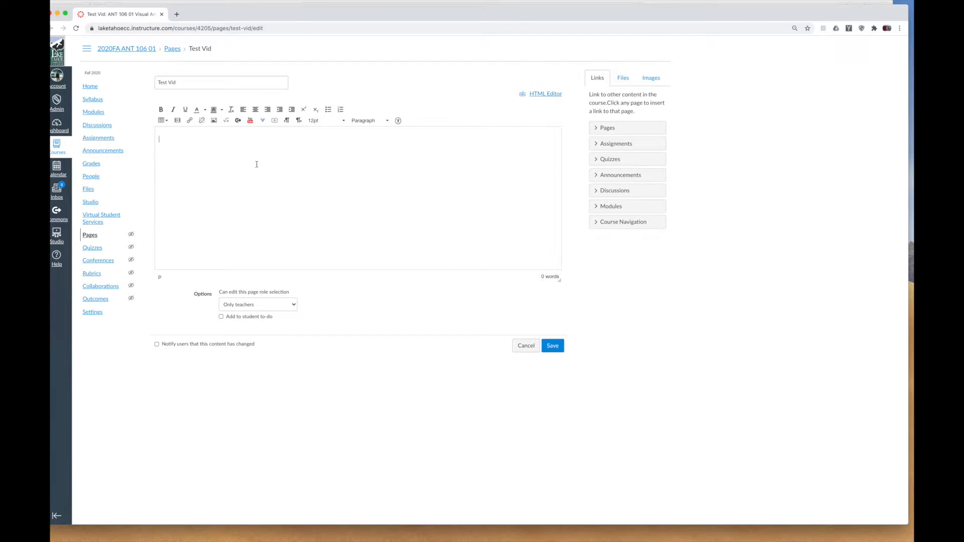
{"action": "left_click", "coordinate": [263, 121]}
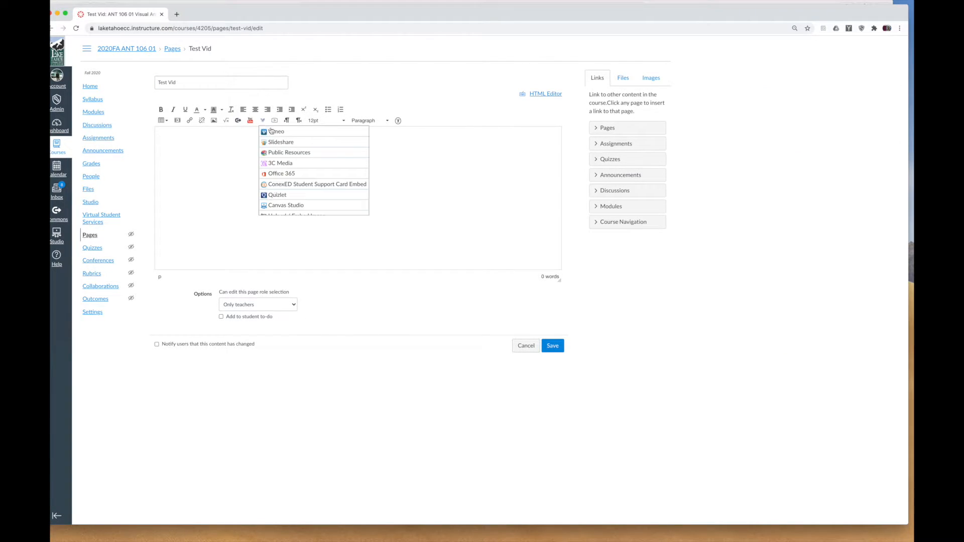
{"action": "left_click", "coordinate": [291, 207]}
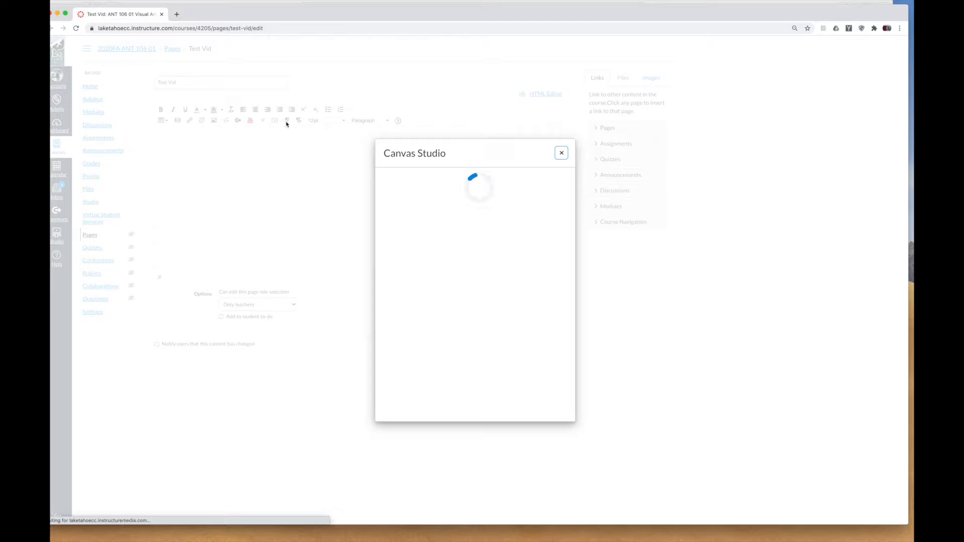
{"action": "mouse_move", "coordinate": [544, 294]}
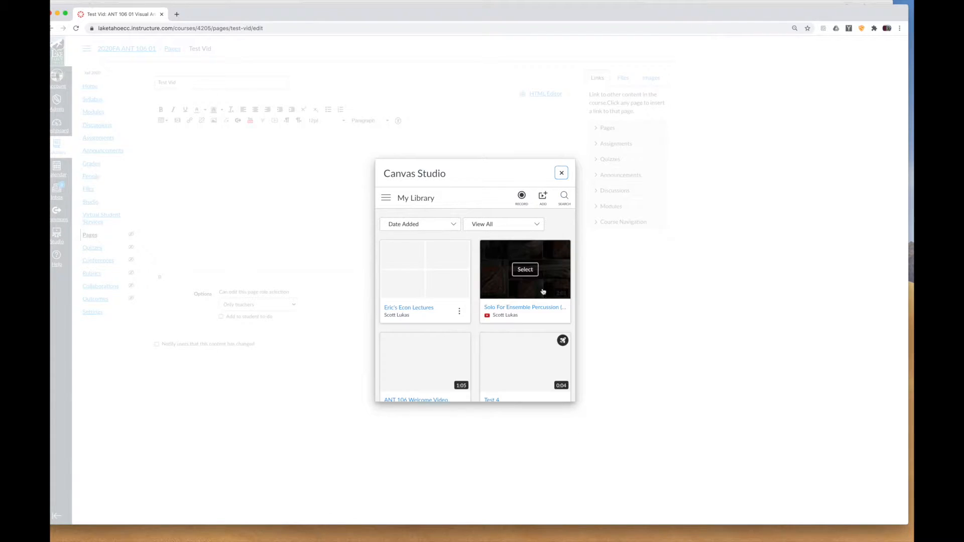
{"action": "left_click", "coordinate": [528, 271]}
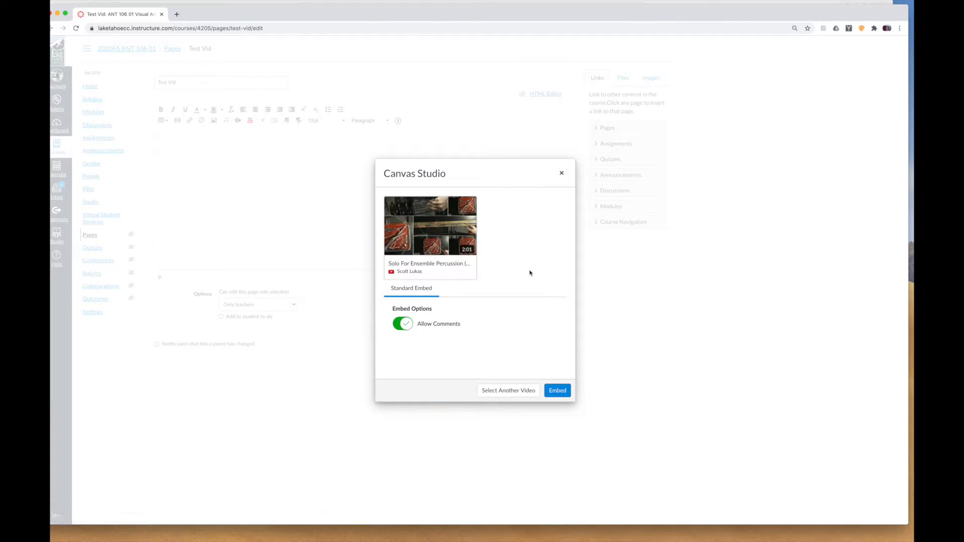
{"action": "left_click", "coordinate": [559, 390]}
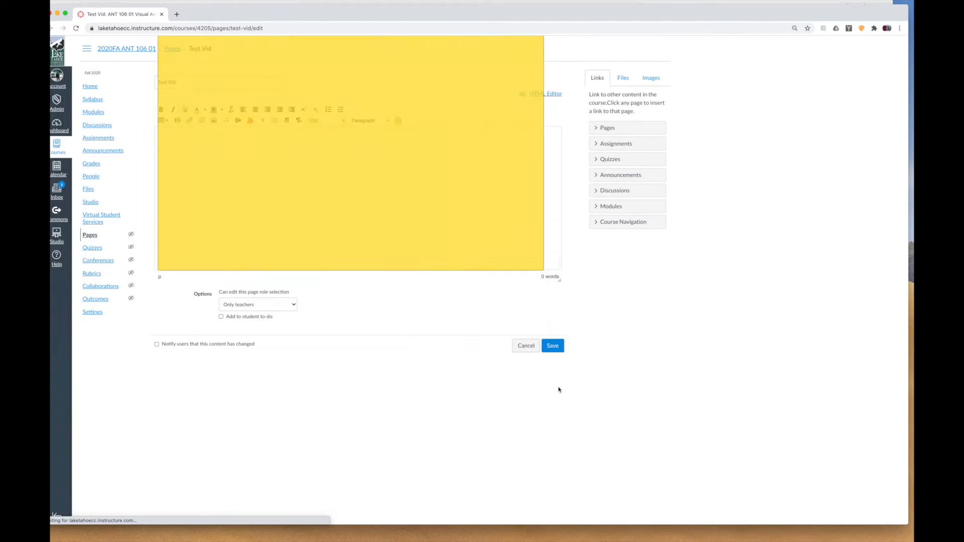
{"action": "left_click", "coordinate": [553, 346]}
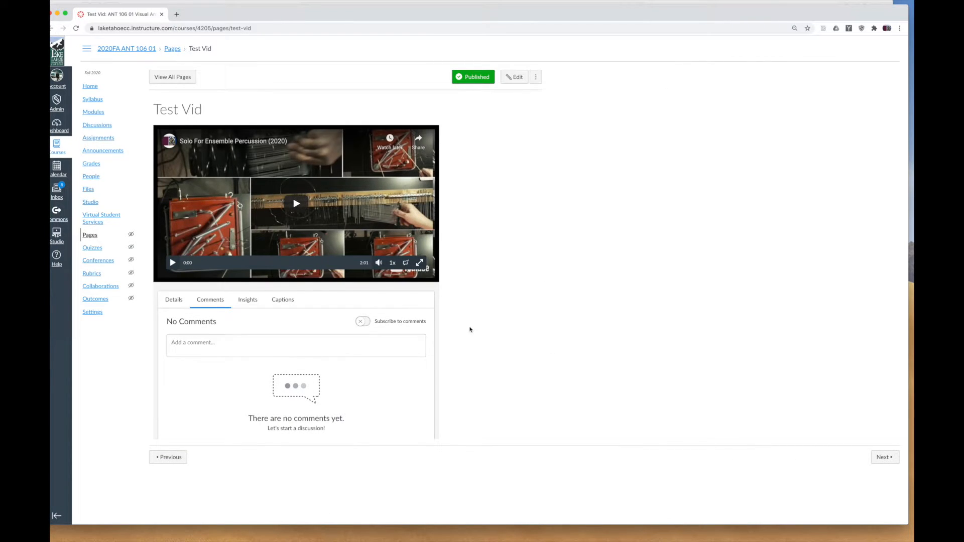
Review the details, insights, captions and comments sections of the embedded video
{"action": "left_click", "coordinate": [171, 301]}
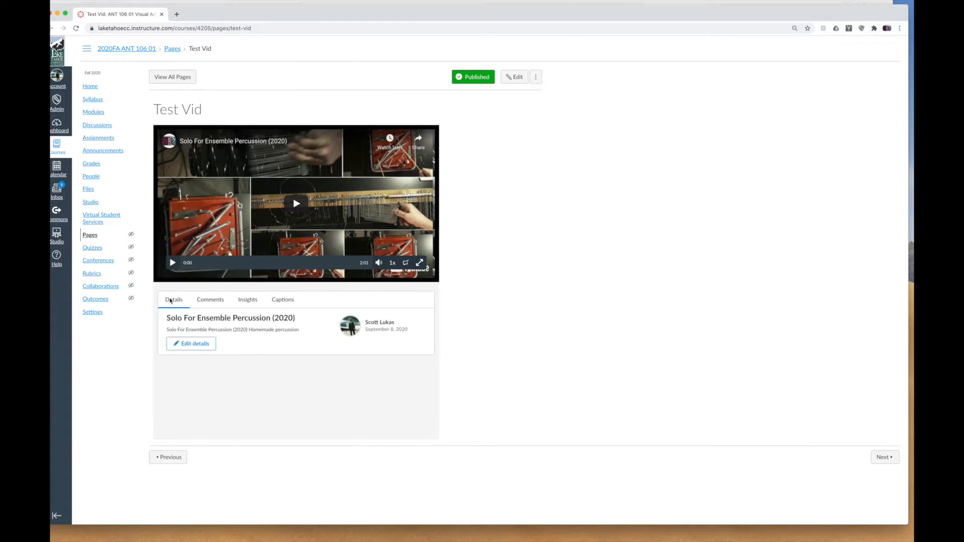
{"action": "left_click", "coordinate": [247, 301]}
{"action": "left_click", "coordinate": [275, 303]}
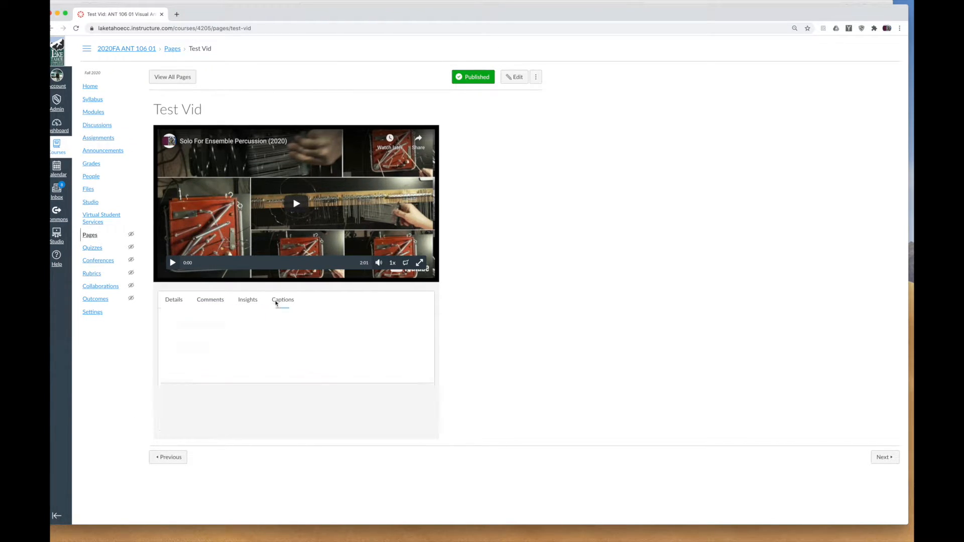
{"action": "left_click", "coordinate": [251, 303]}
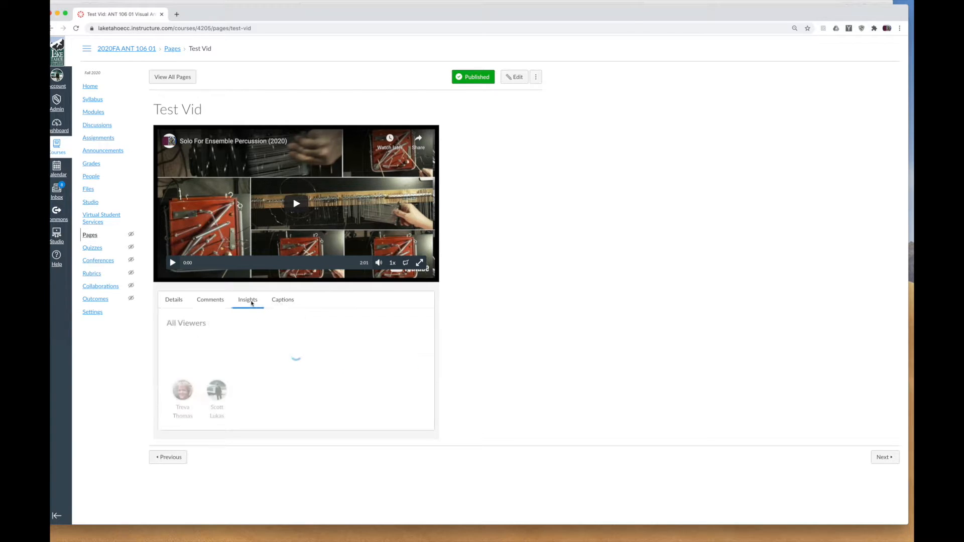
{"action": "left_click", "coordinate": [218, 303]}
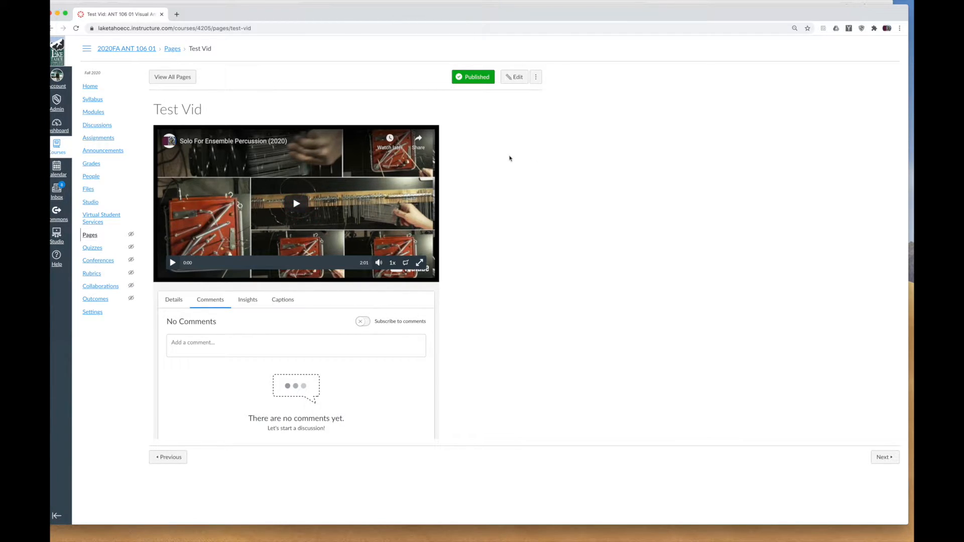
Edit the Test Vid page, briefly play and pause the embedded Solo For Ensemble Percussion video, and delete the embed
{"action": "left_click", "coordinate": [511, 78]}
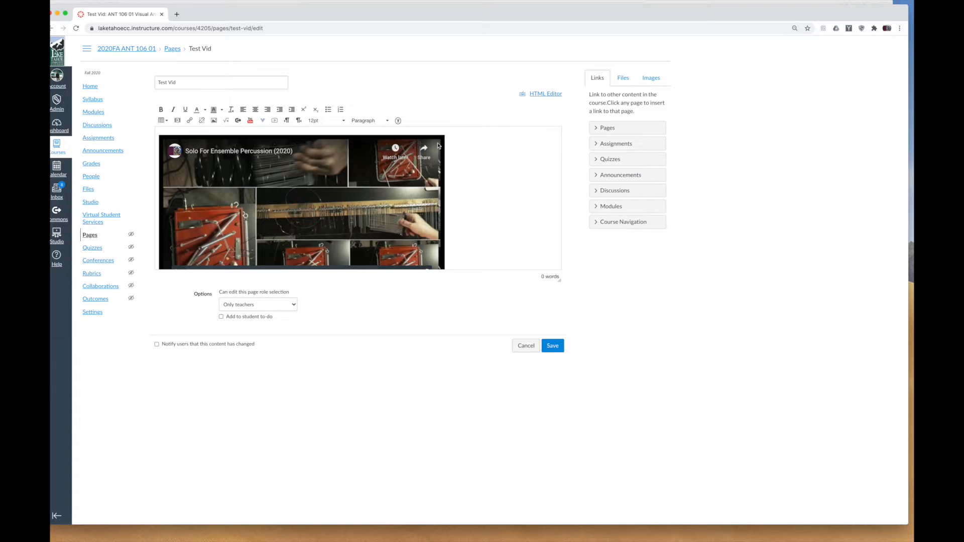
{"action": "left_click", "coordinate": [302, 214]}
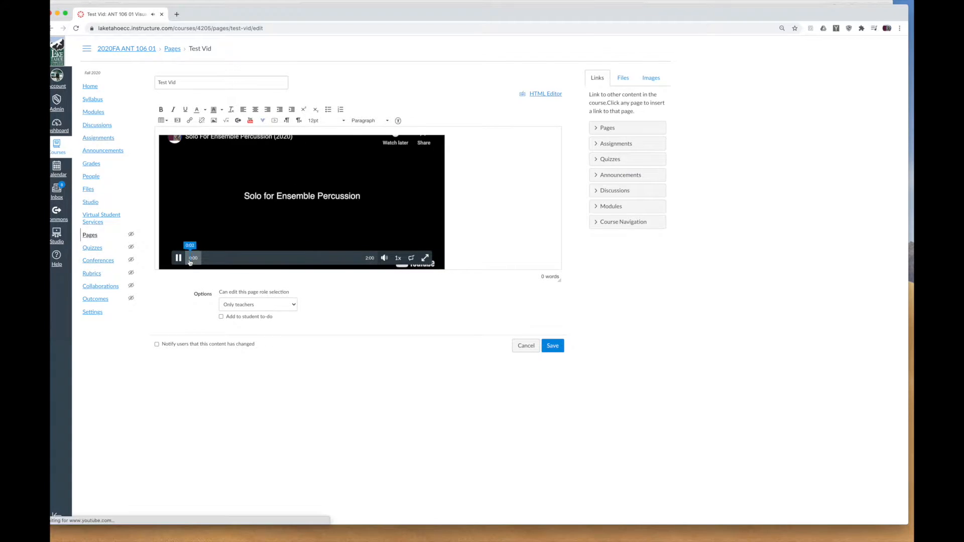
{"action": "left_click", "coordinate": [178, 257]}
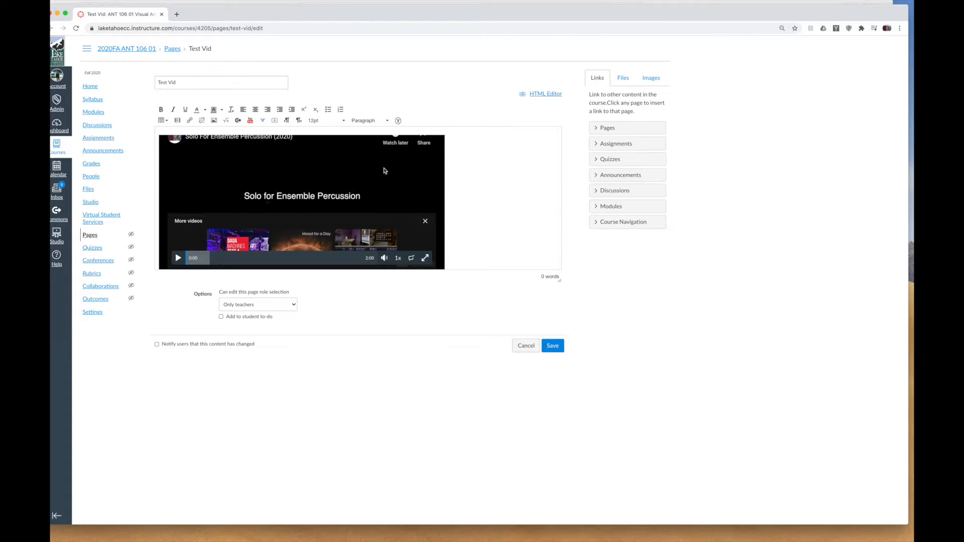
{"action": "scroll", "coordinate": [385, 171], "scroll_direction": "up", "scroll_amount": 1}
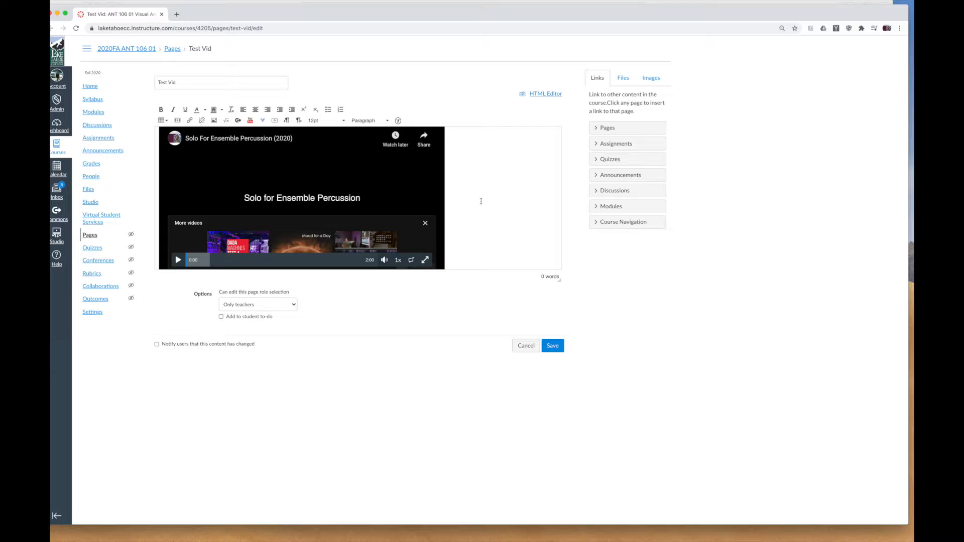
{"action": "key", "text": "BackSpace"}
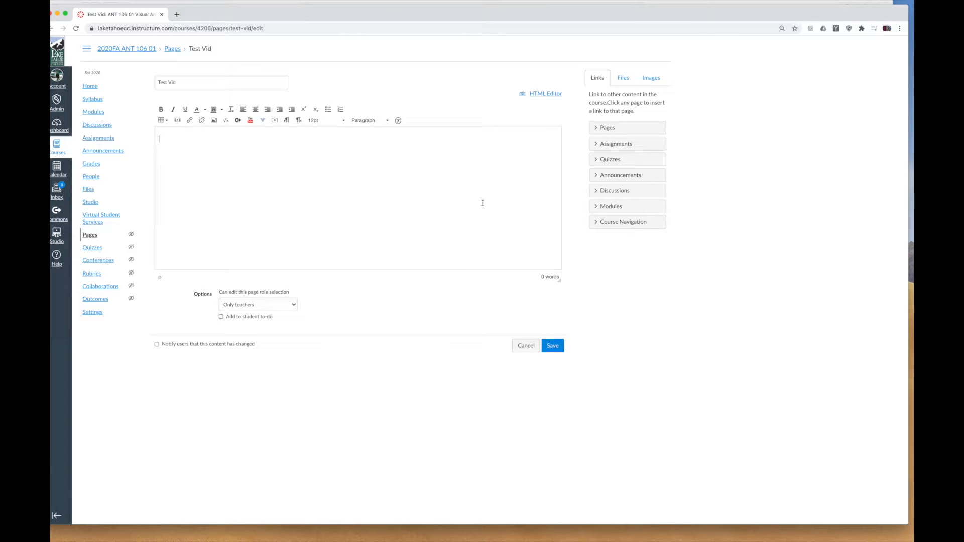
Search YouTube for Anthropology, embed Anthropology "ANIMATED PMV" and a small An introduction to the discipline of Anthropology, and save the page
{"action": "left_click", "coordinate": [250, 121]}
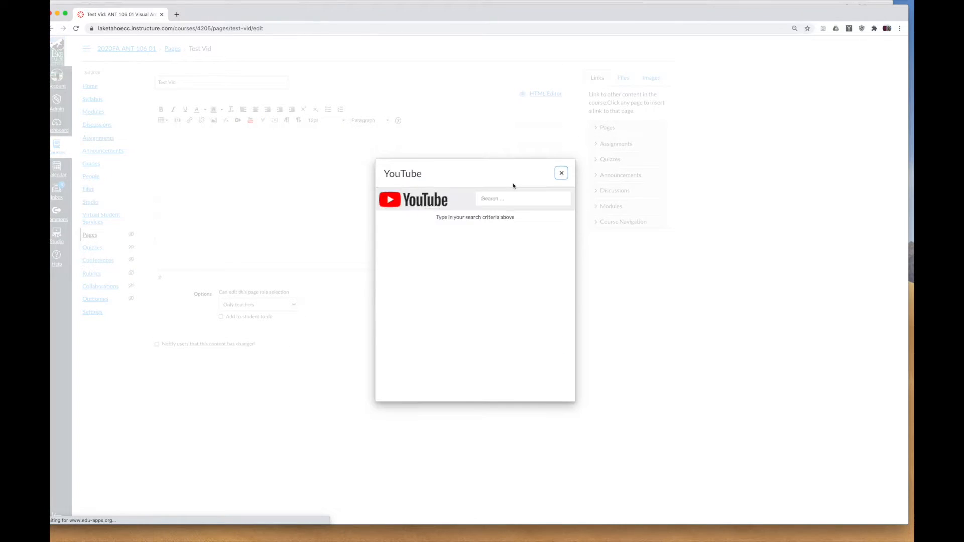
{"action": "left_click", "coordinate": [490, 199]}
{"action": "left_click", "coordinate": [493, 216]}
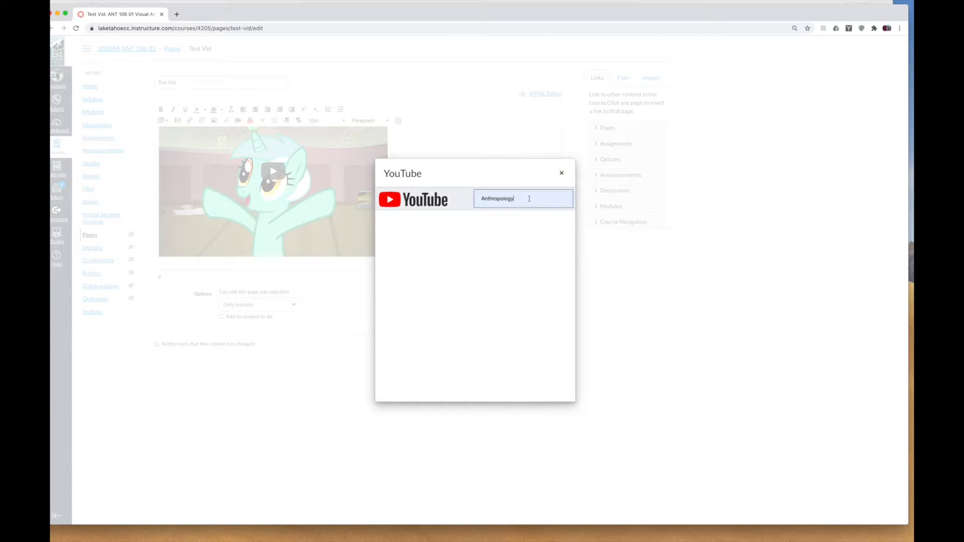
{"action": "key", "text": "Return"}
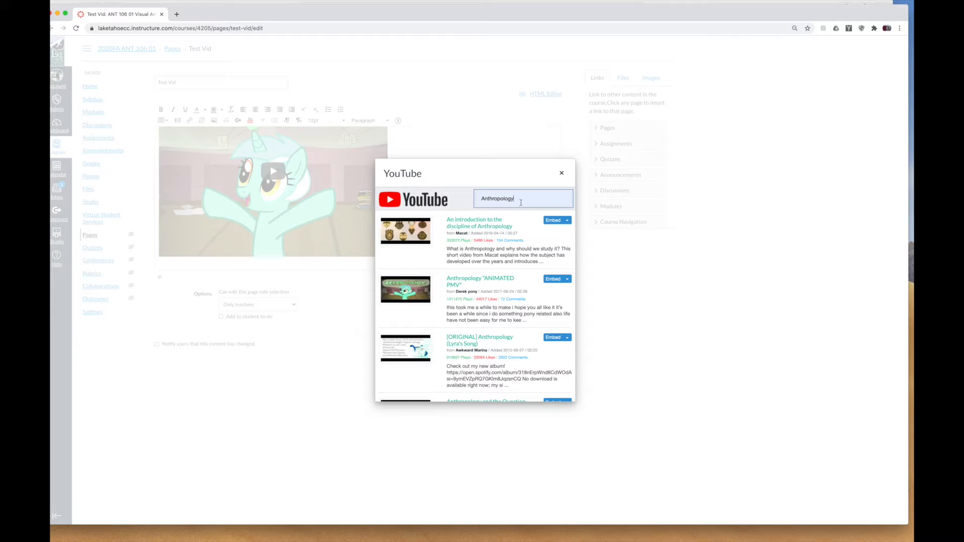
{"action": "left_click", "coordinate": [567, 220]}
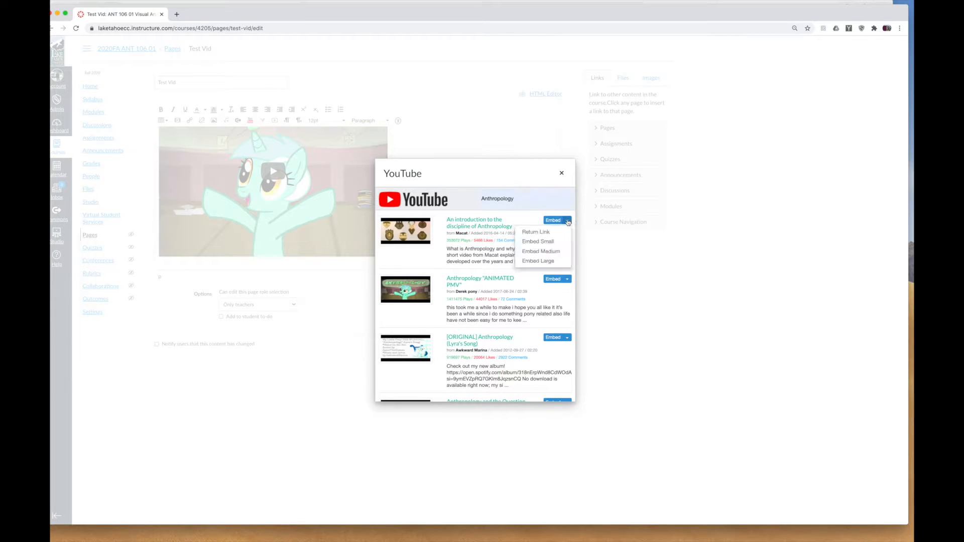
{"action": "left_click", "coordinate": [538, 242]}
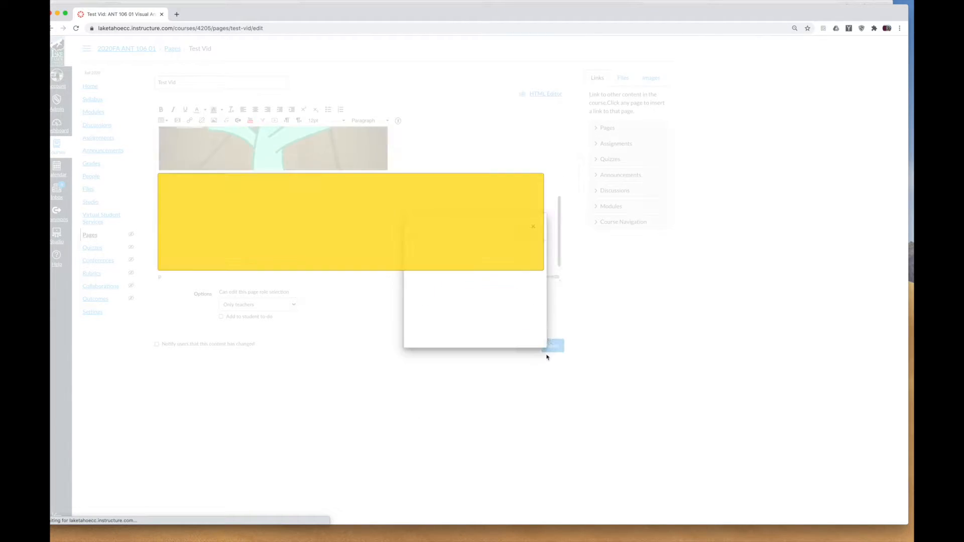
{"action": "left_click", "coordinate": [554, 346]}
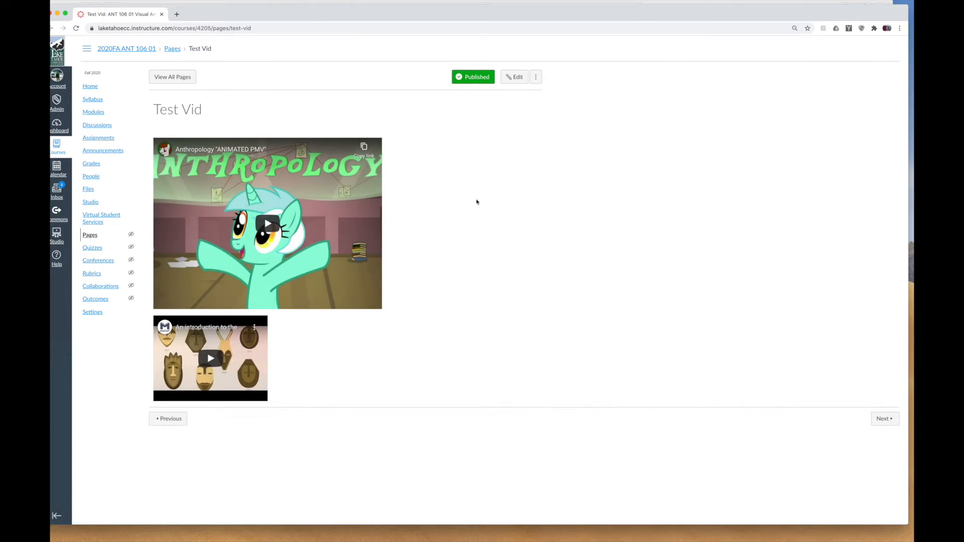
Reopen the Test Vid page for editing, delete both embedded YouTube videos, and save the page
{"action": "left_click", "coordinate": [516, 78]}
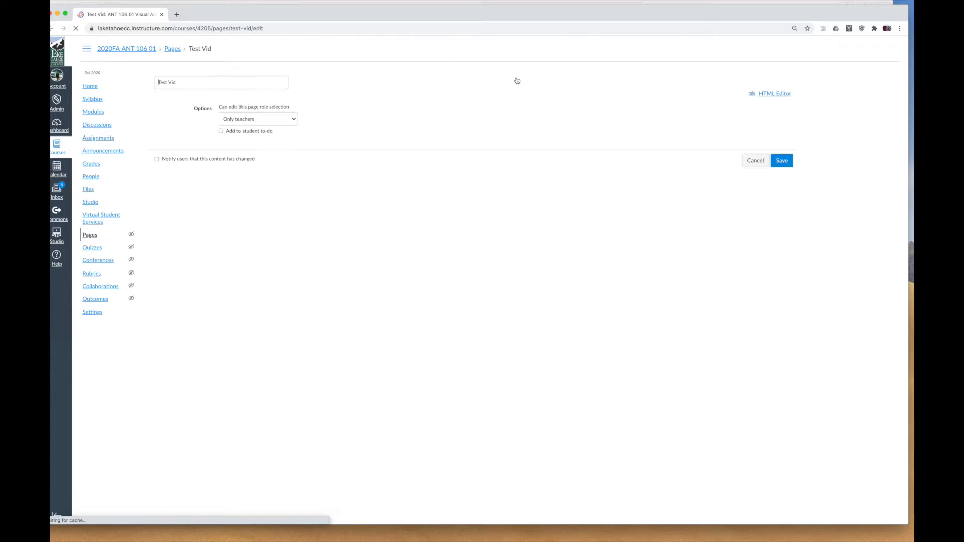
{"action": "scroll", "coordinate": [474, 200], "scroll_direction": "down", "scroll_amount": 5}
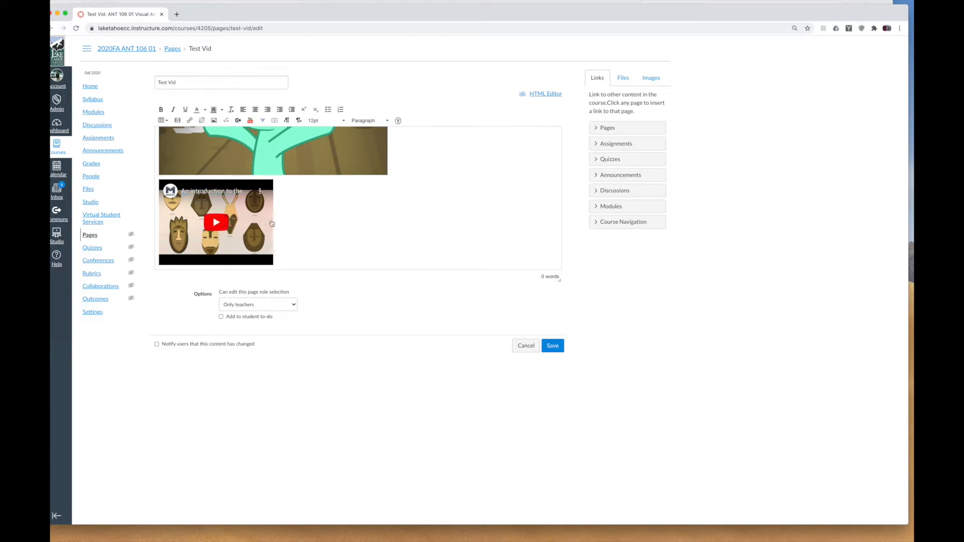
{"action": "scroll", "coordinate": [401, 198], "scroll_direction": "up", "scroll_amount": 3}
{"action": "scroll", "coordinate": [401, 198], "scroll_direction": "down", "scroll_amount": 5}
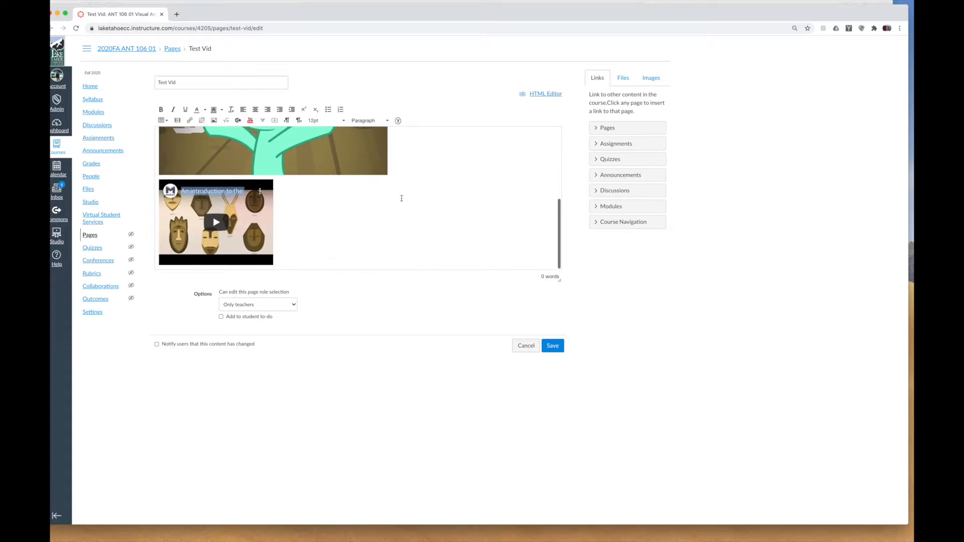
{"action": "left_click", "coordinate": [312, 217]}
{"action": "scroll", "coordinate": [294, 236], "scroll_direction": "up", "scroll_amount": 5}
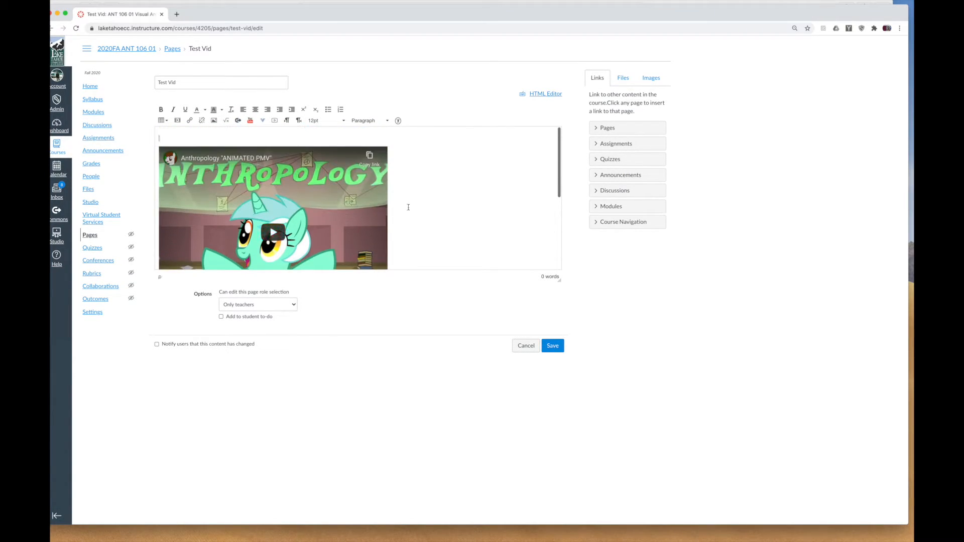
{"action": "key", "text": "BackSpace"}
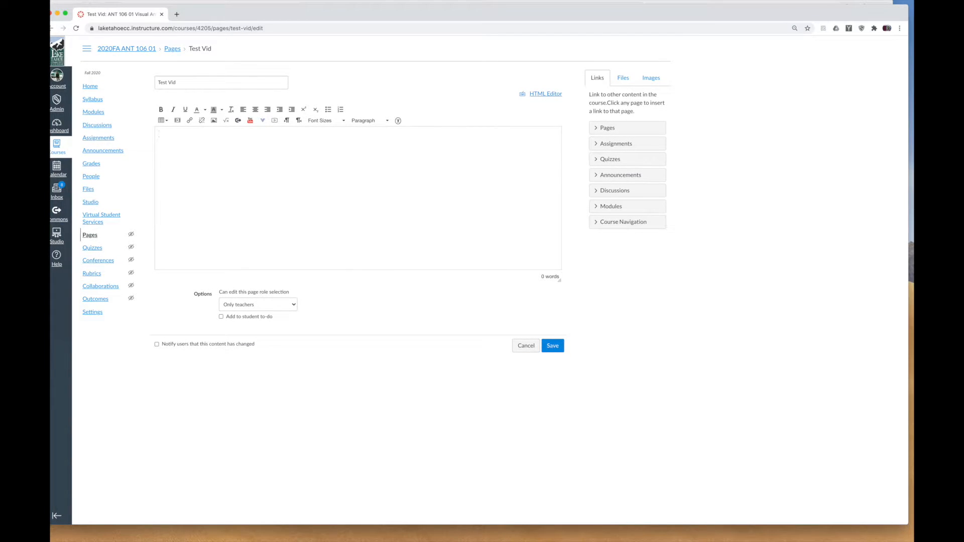
{"action": "left_click", "coordinate": [554, 350]}
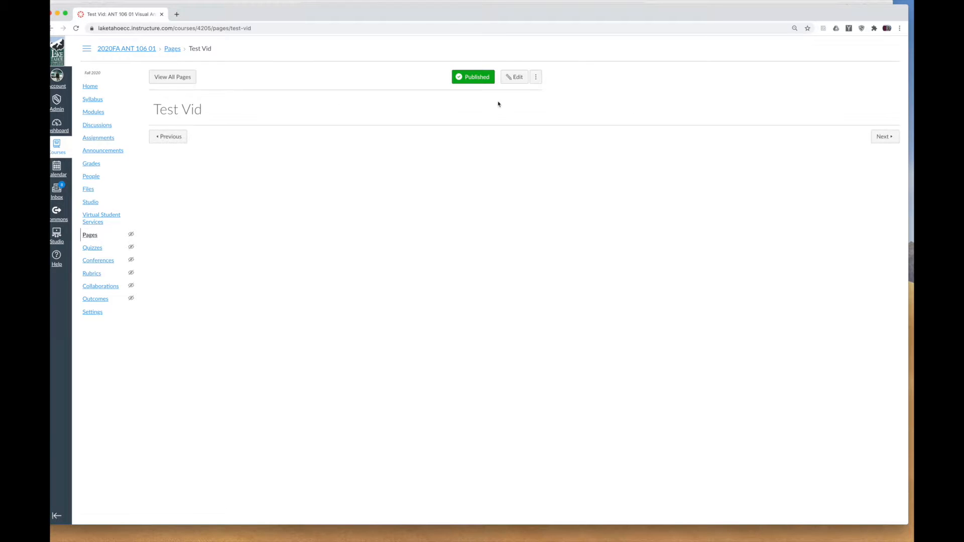
Open the empty Test Vid page for editing and embed Solo For Ensemble Percussion from Canvas Studio with comments allowed
{"action": "left_click", "coordinate": [510, 78]}
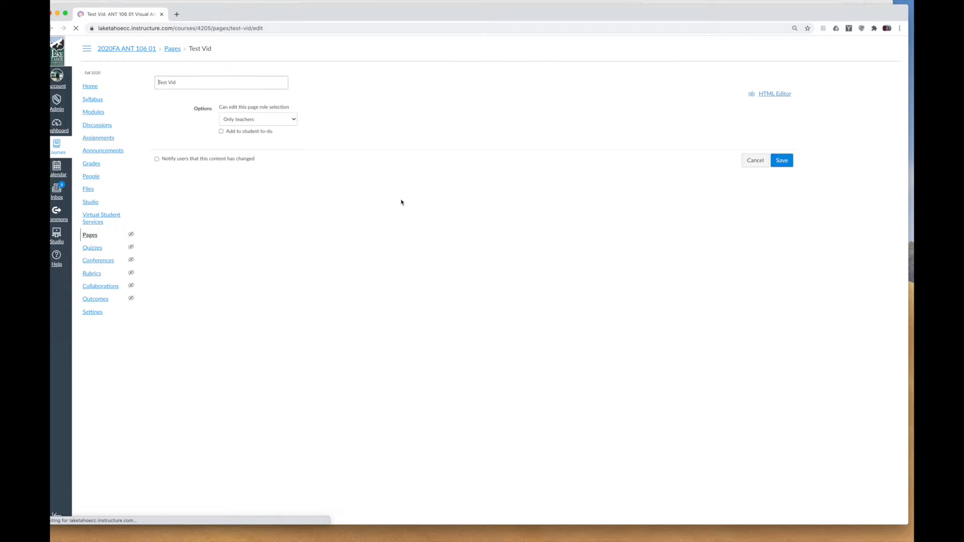
{"action": "left_click", "coordinate": [262, 158]}
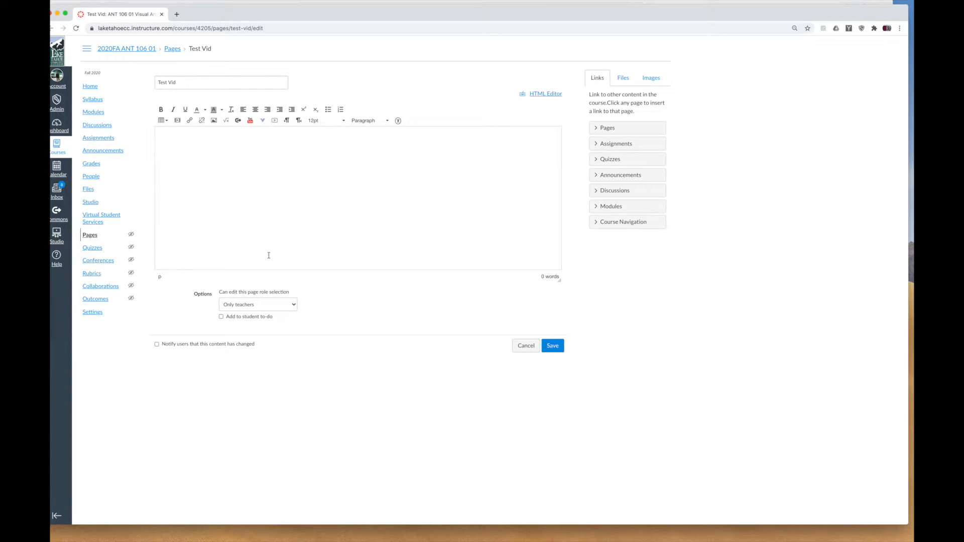
{"action": "left_click", "coordinate": [262, 121]}
{"action": "left_click", "coordinate": [286, 205]}
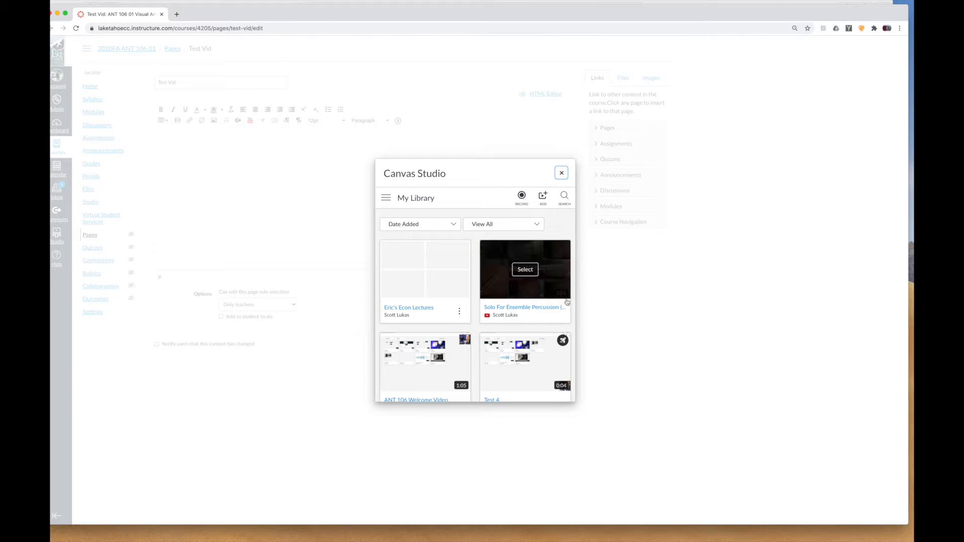
{"action": "left_click", "coordinate": [527, 274]}
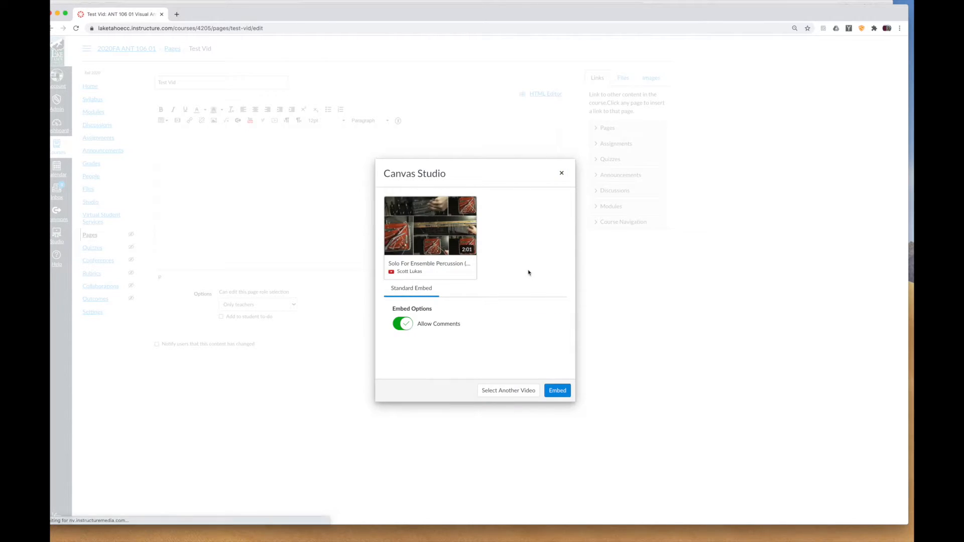
{"action": "left_click", "coordinate": [558, 391]}
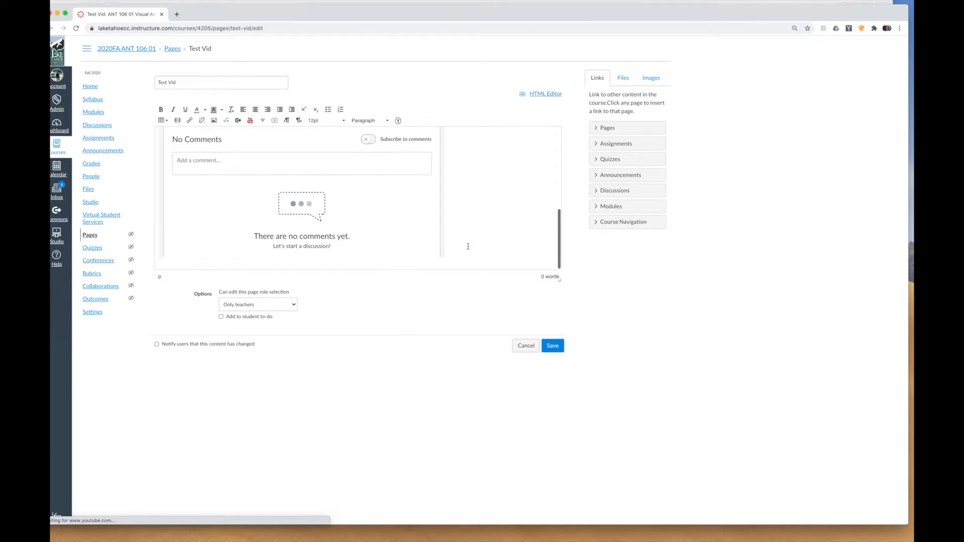
Try adding and removing a blank line below the embedded Studio video, and undo the deletion
{"action": "scroll", "coordinate": [284, 269], "scroll_direction": "down", "scroll_amount": 1}
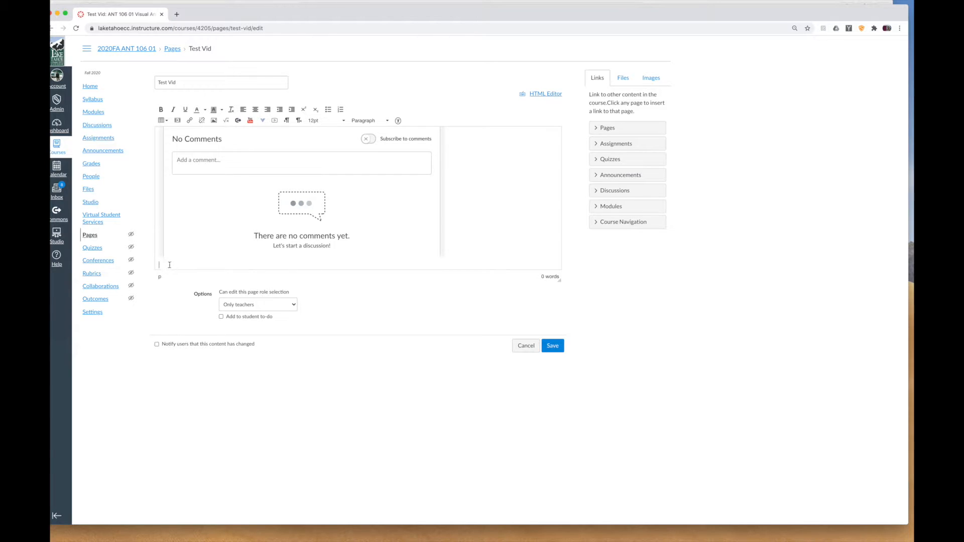
{"action": "key", "text": "Return"}
{"action": "key", "text": "BackSpace"}
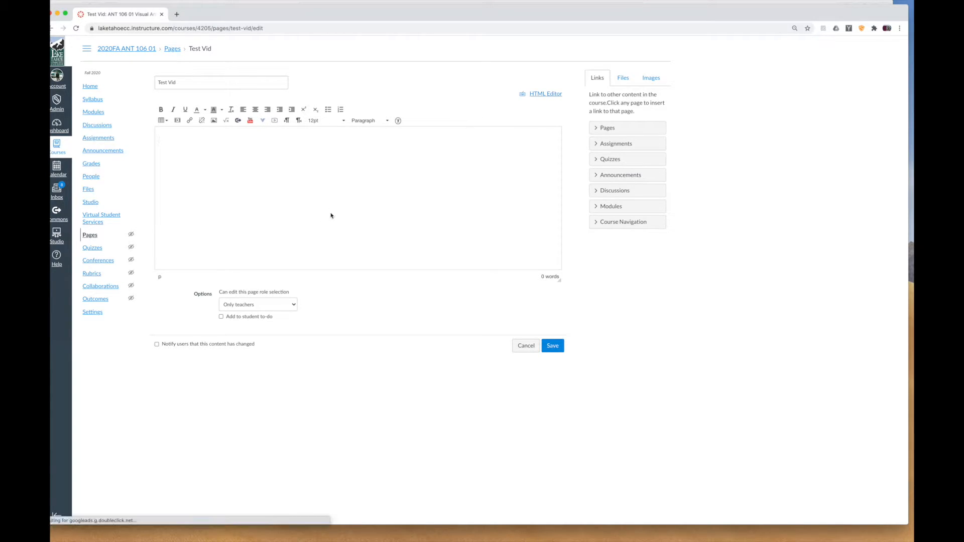
{"action": "key", "text": "super+z"}
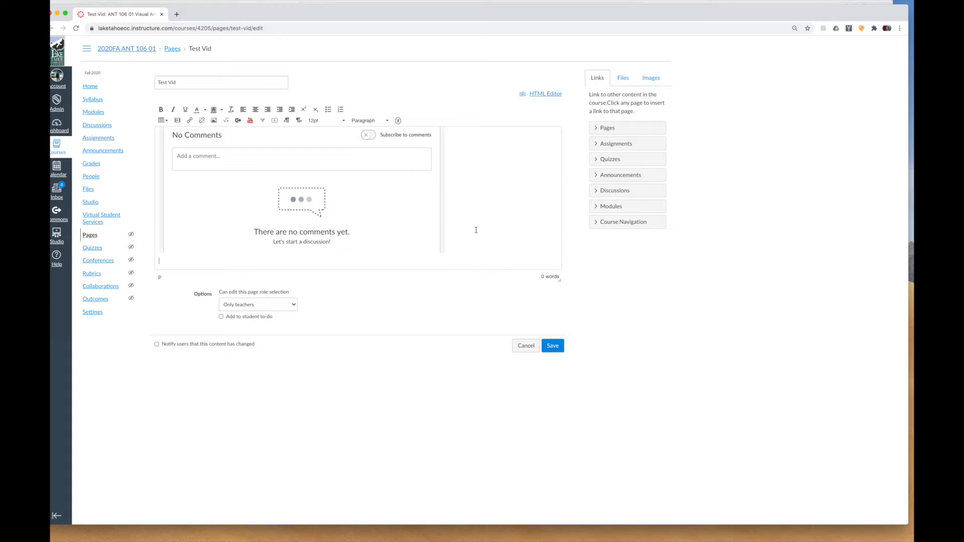
Look over the restored Studio embed in the editor and save the page
{"action": "scroll", "coordinate": [476, 230], "scroll_direction": "up", "scroll_amount": 5}
{"action": "scroll", "coordinate": [476, 230], "scroll_direction": "down", "scroll_amount": 4}
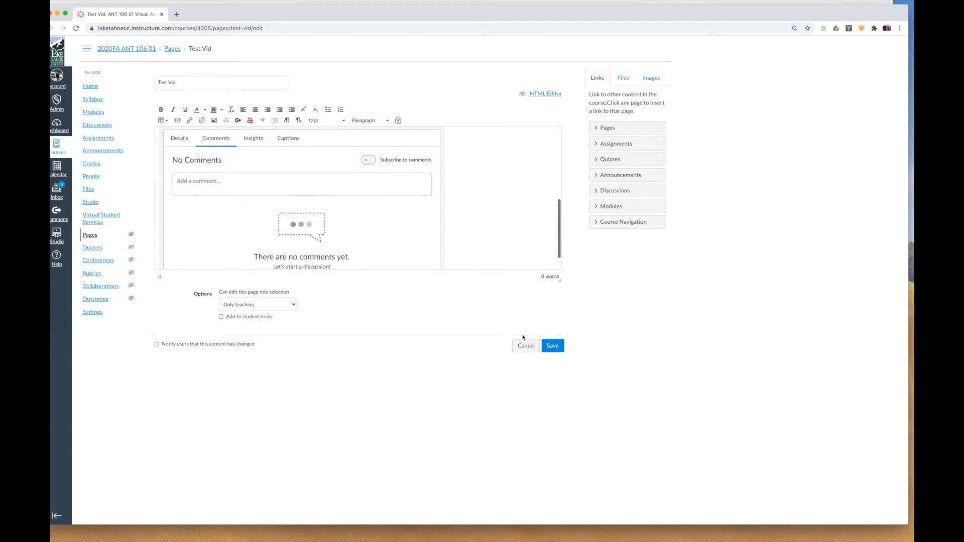
{"action": "left_click", "coordinate": [553, 345]}
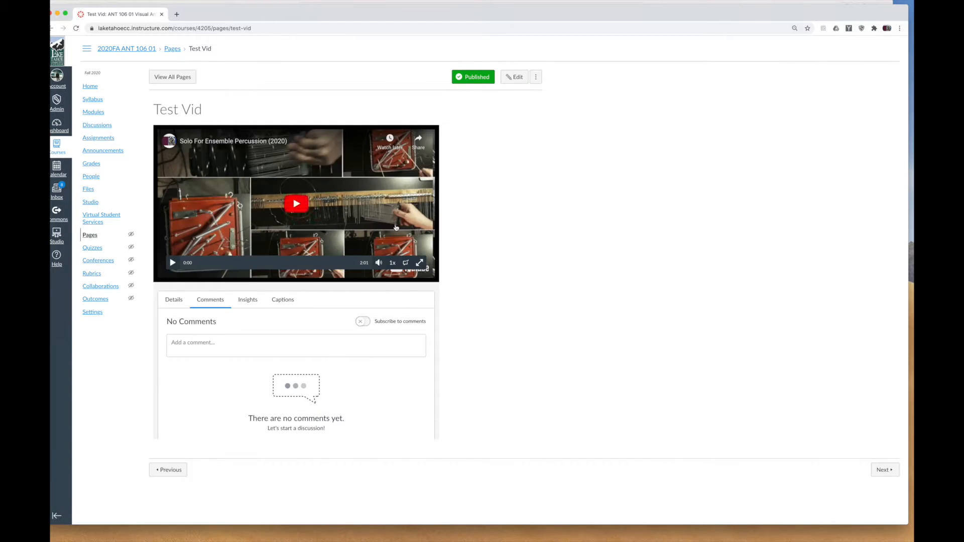
Delete the Studio video embed from the Test Vid page and save the page
{"action": "left_click", "coordinate": [515, 77]}
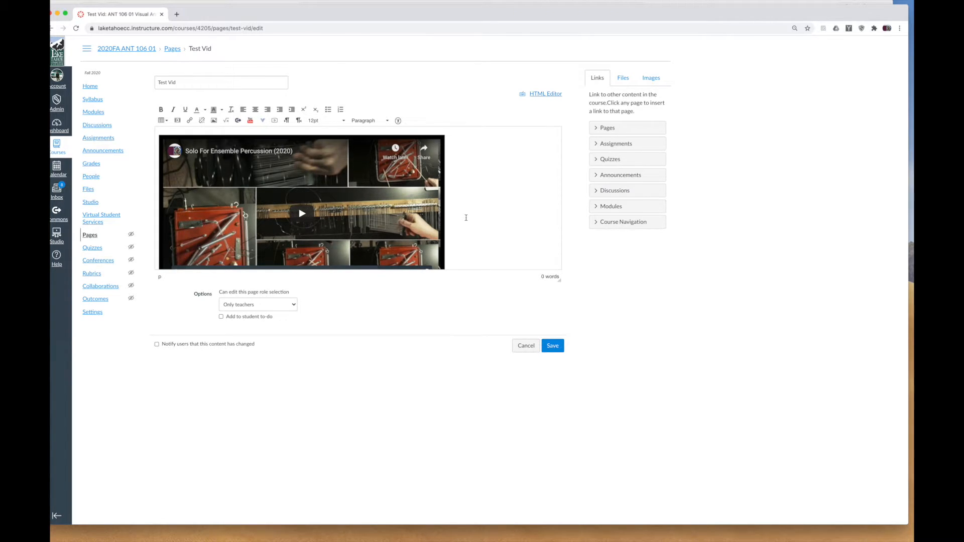
{"action": "key", "text": "BackSpace"}
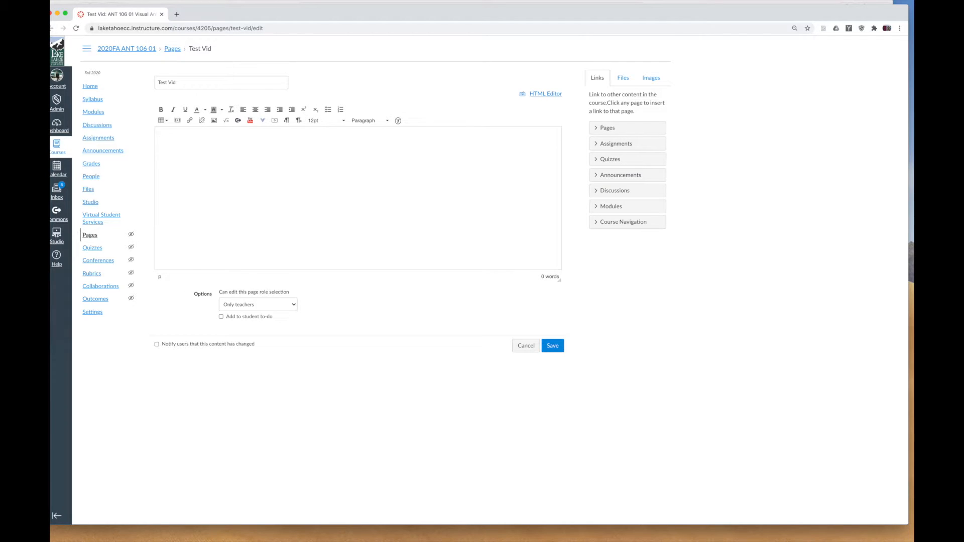
{"action": "left_click", "coordinate": [553, 348]}
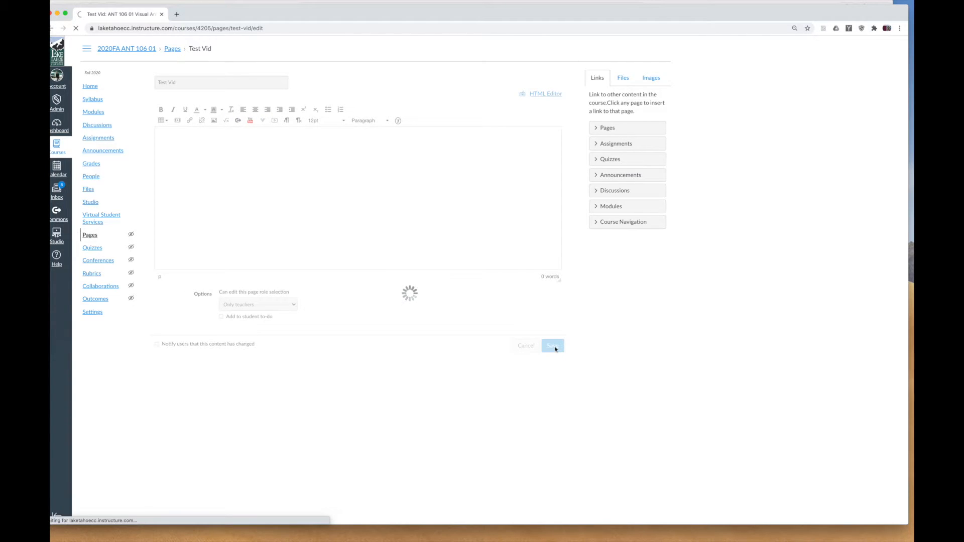
Edit the Test Vid page and embed Solo For Ensemble Percussion from Canvas Studio again, keeping comments allowed
{"action": "left_click", "coordinate": [516, 77]}
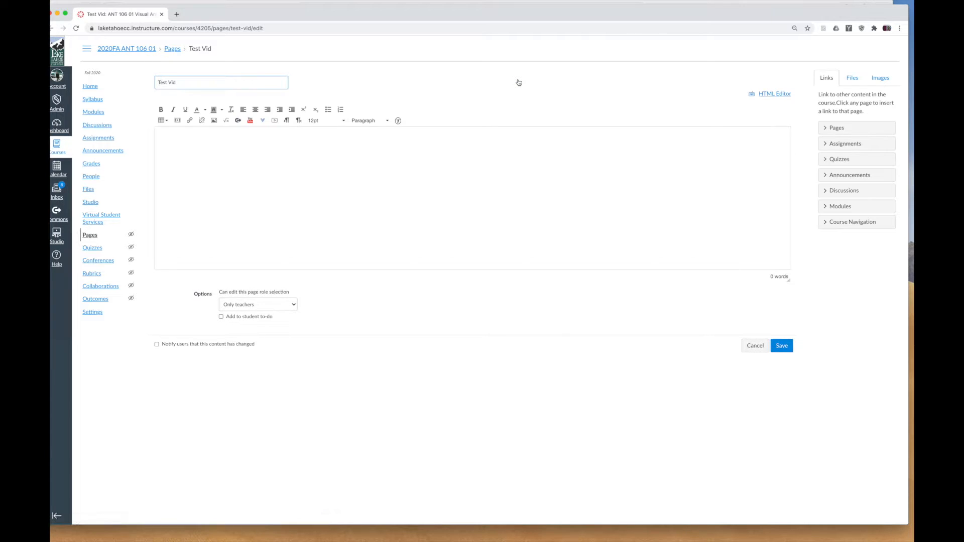
{"action": "left_click", "coordinate": [263, 121]}
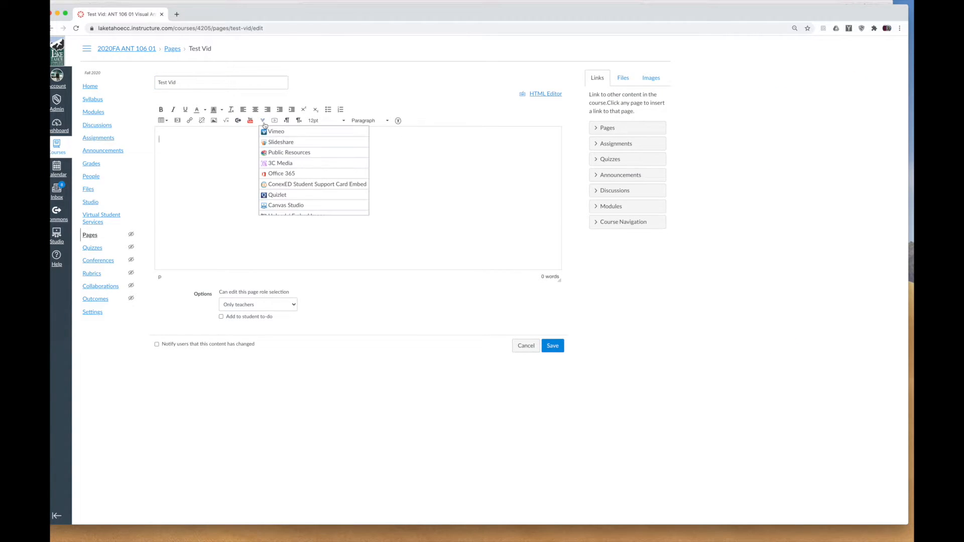
{"action": "left_click", "coordinate": [286, 206]}
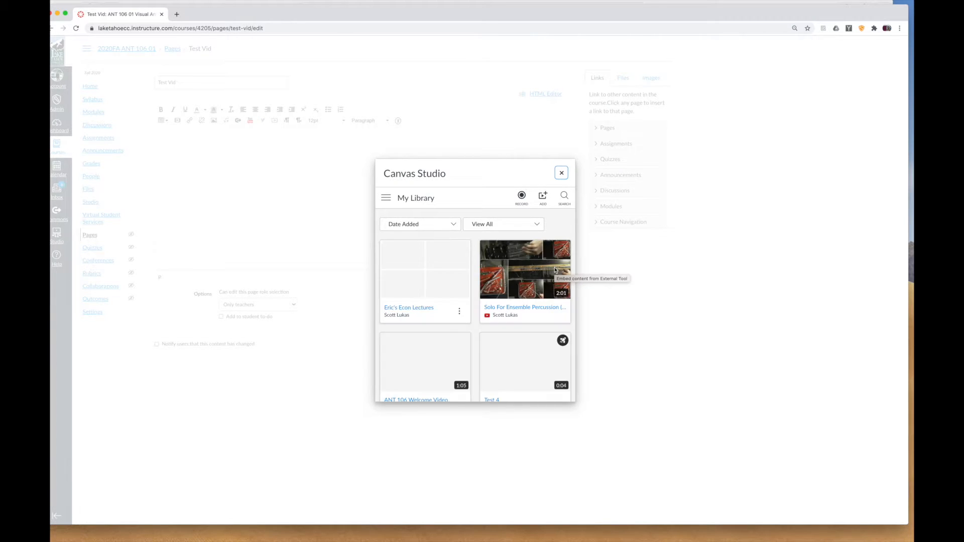
{"action": "left_click", "coordinate": [530, 272]}
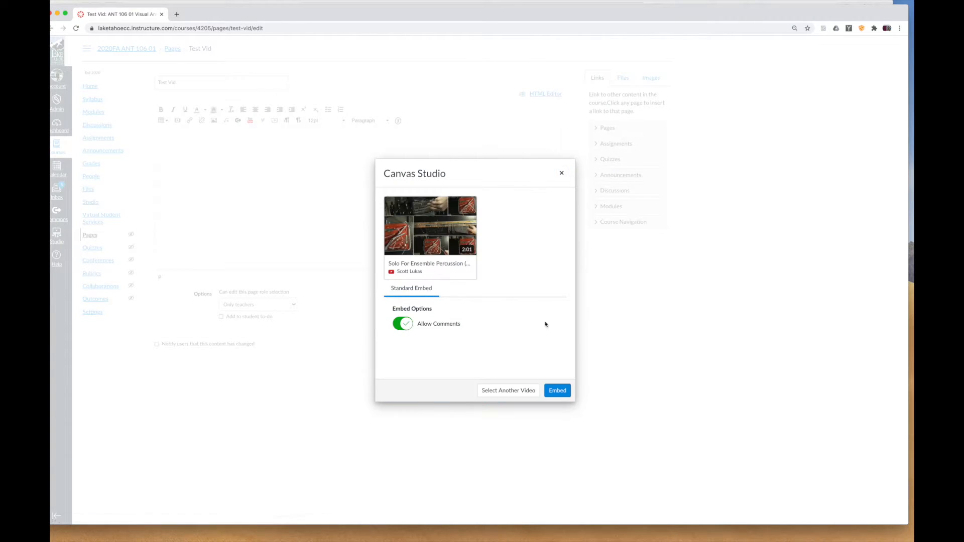
{"action": "left_click", "coordinate": [558, 390]}
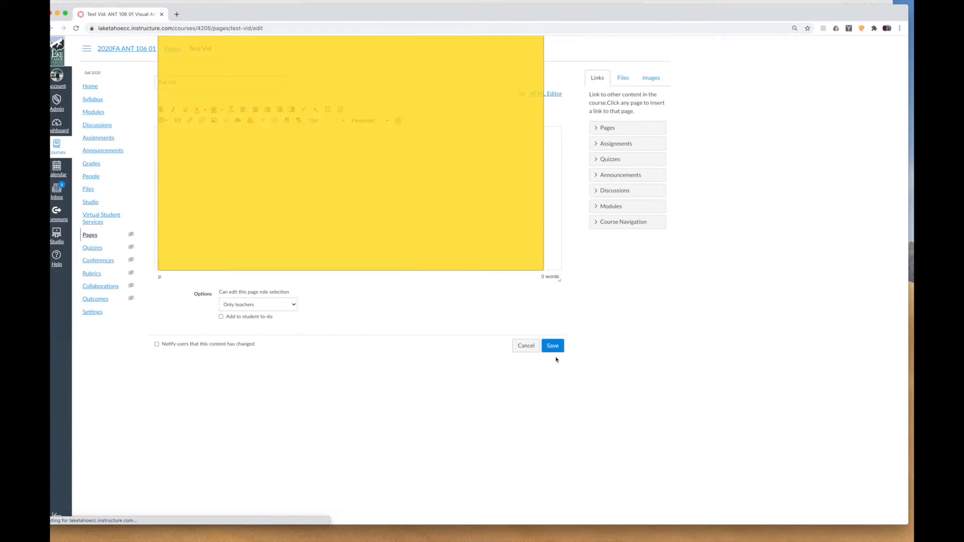
Save the new Studio embed, reopen the Test Vid page, delete all its code in the HTML Editor, and save again
{"action": "left_click", "coordinate": [553, 348]}
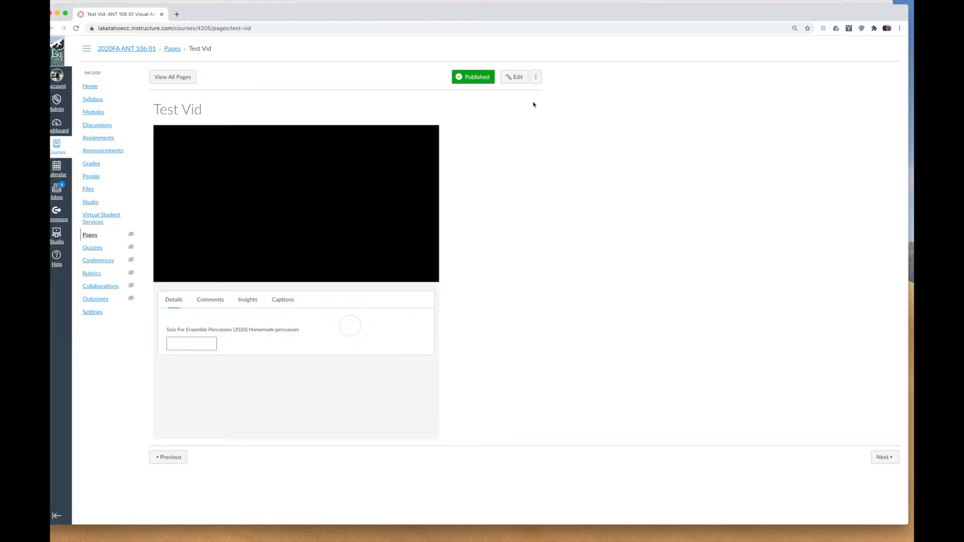
{"action": "left_click", "coordinate": [516, 77]}
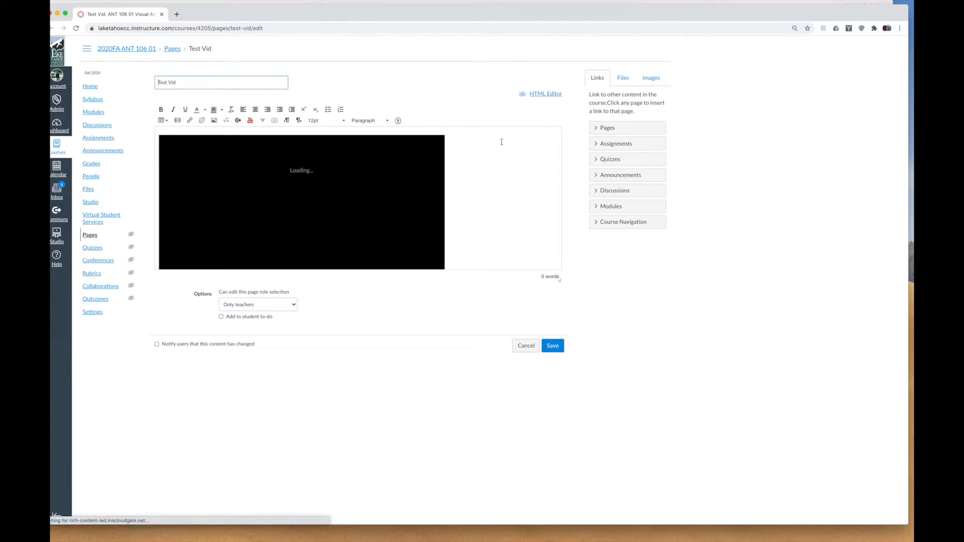
{"action": "left_click", "coordinate": [554, 94]}
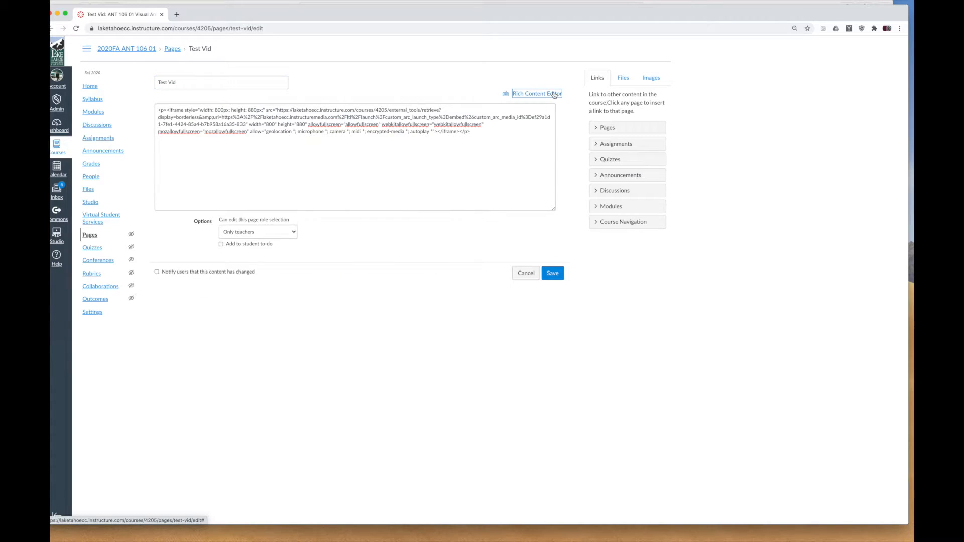
{"action": "left_click", "coordinate": [496, 135]}
{"action": "key", "text": "super+a"}
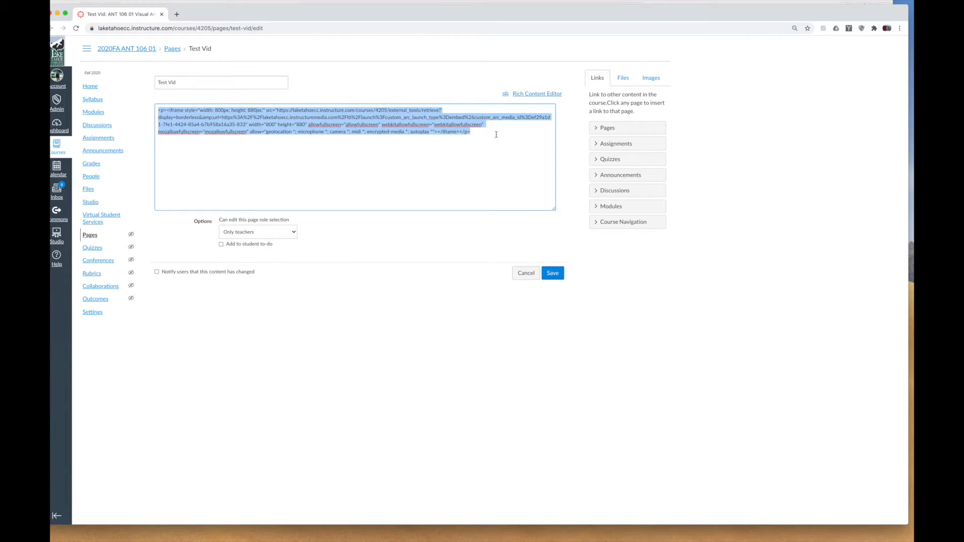
{"action": "key", "text": "BackSpace"}
{"action": "left_click", "coordinate": [553, 273]}
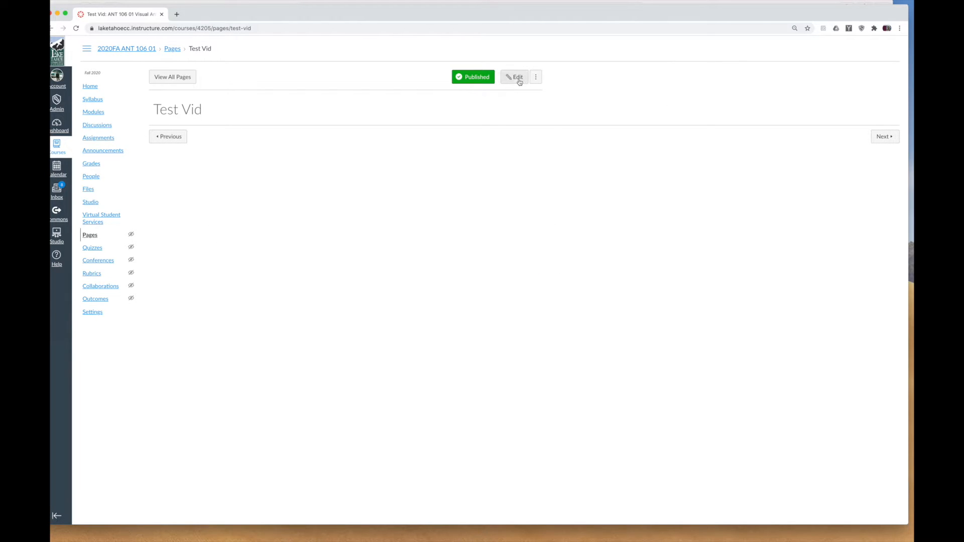
Embed Solo For Ensemble Percussion from Canvas Studio in the emptied Test Vid page and save the page
{"action": "left_click", "coordinate": [519, 79]}
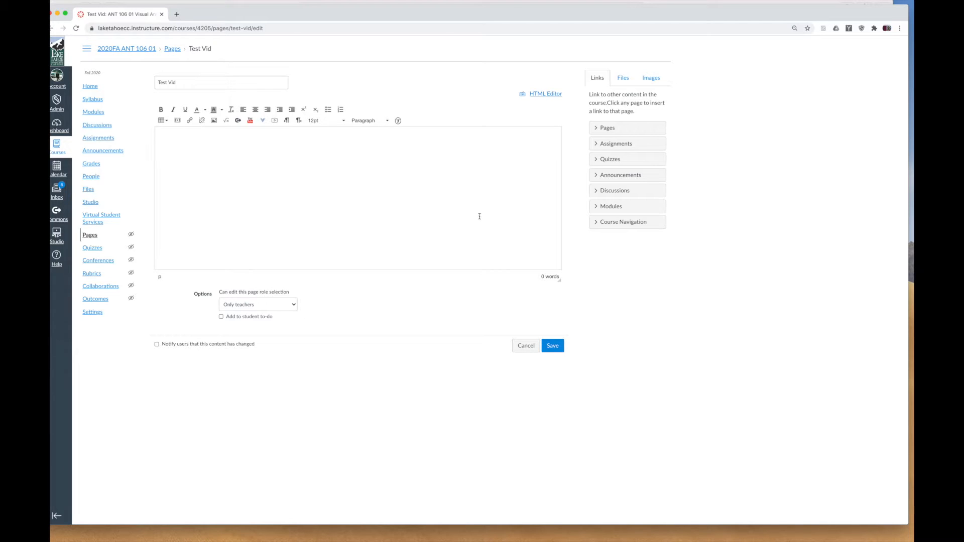
{"action": "left_click", "coordinate": [548, 345]}
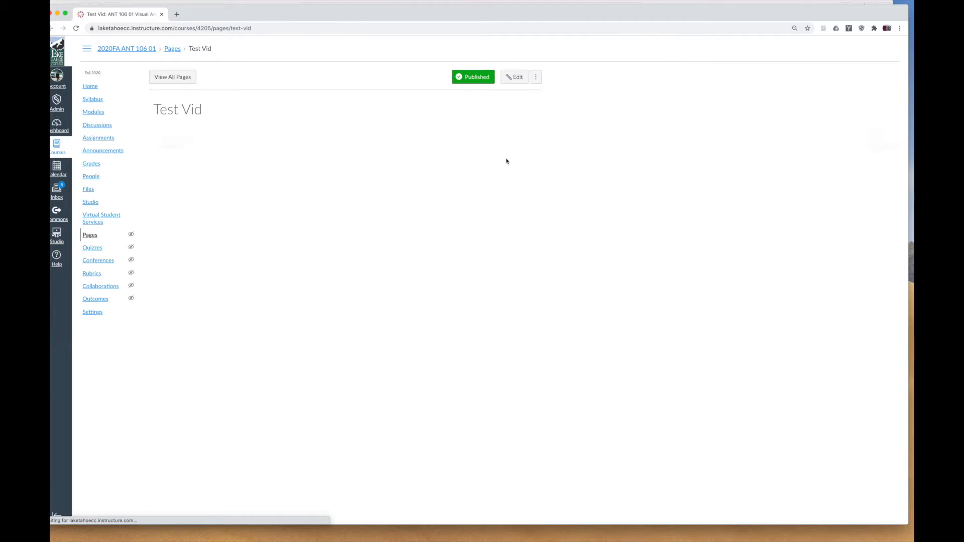
{"action": "left_click", "coordinate": [515, 77]}
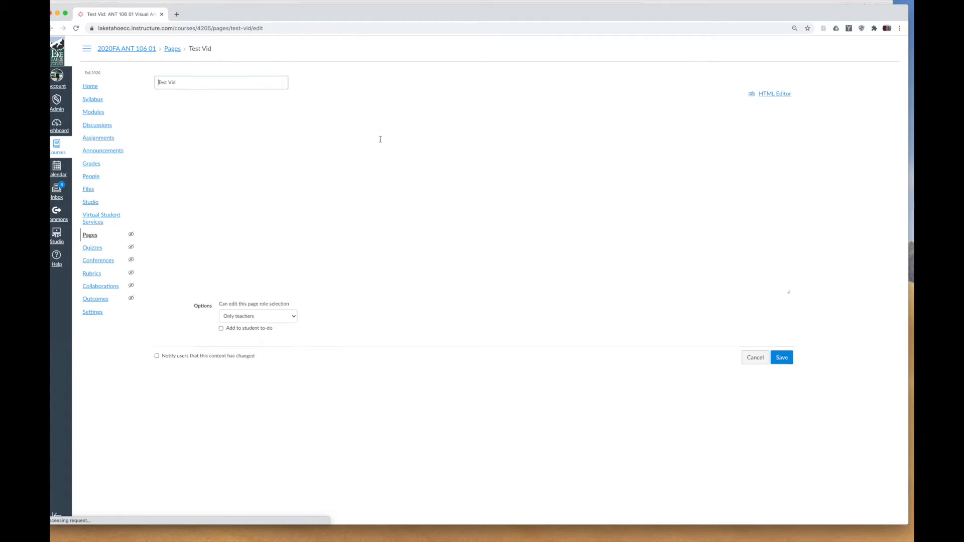
{"action": "left_click", "coordinate": [263, 120]}
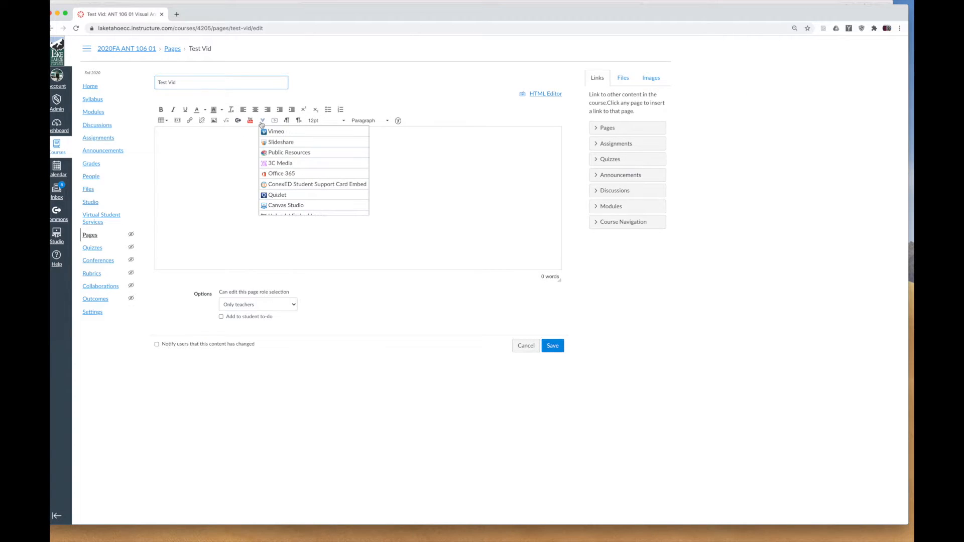
{"action": "left_click", "coordinate": [283, 206]}
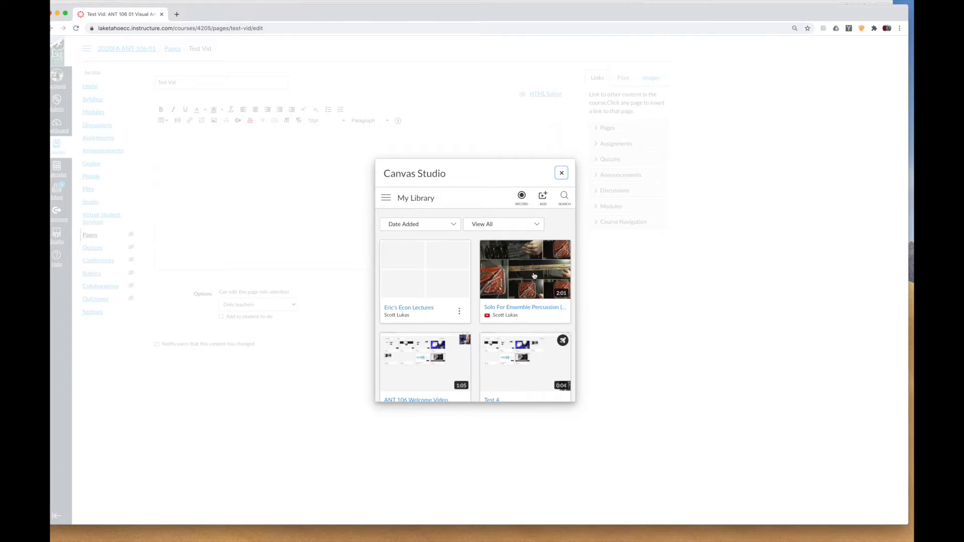
{"action": "left_click", "coordinate": [549, 281]}
{"action": "left_click", "coordinate": [558, 391]}
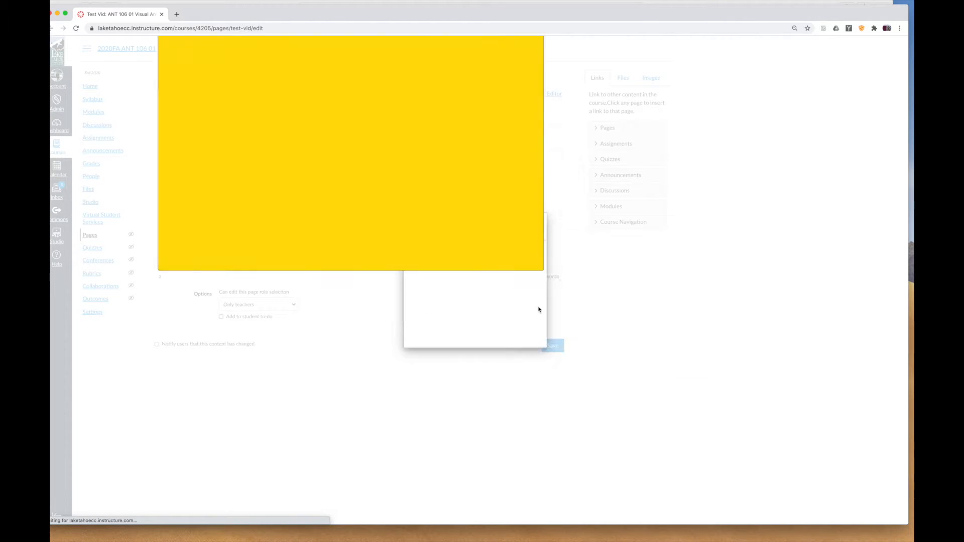
{"action": "left_click", "coordinate": [553, 346]}
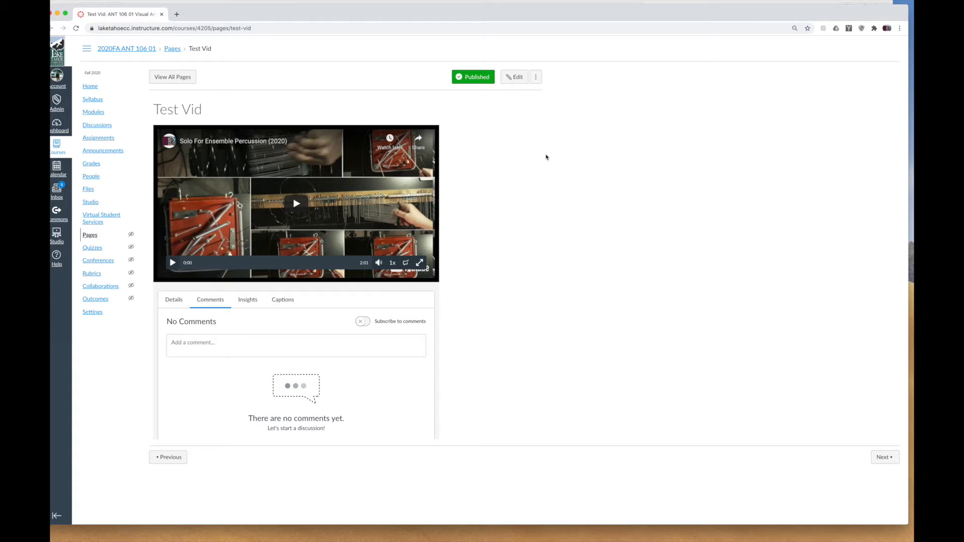
Examine the Studio embed's iframe code in the Test Vid page's HTML Editor, including its size attributes and source URL
{"action": "left_click", "coordinate": [517, 78]}
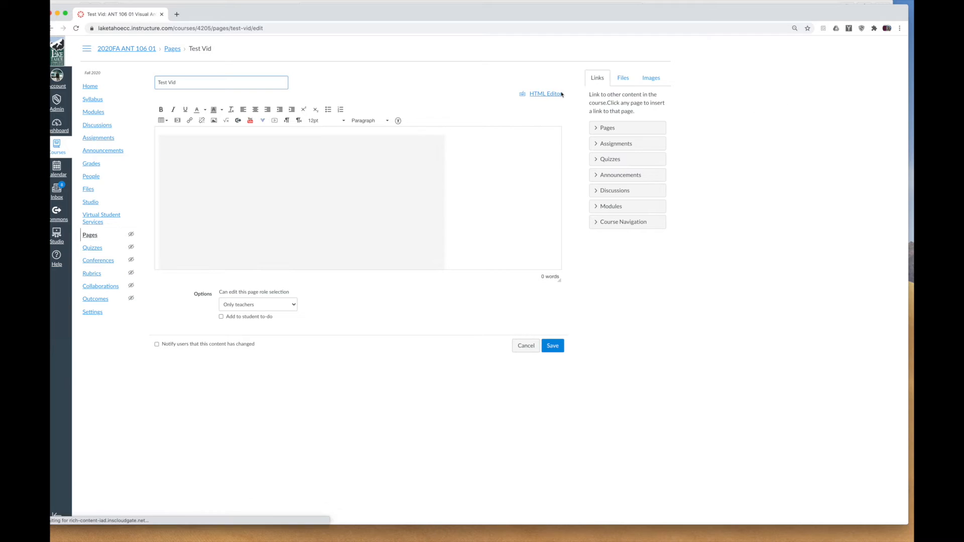
{"action": "left_click", "coordinate": [540, 96]}
{"action": "left_click", "coordinate": [476, 137]}
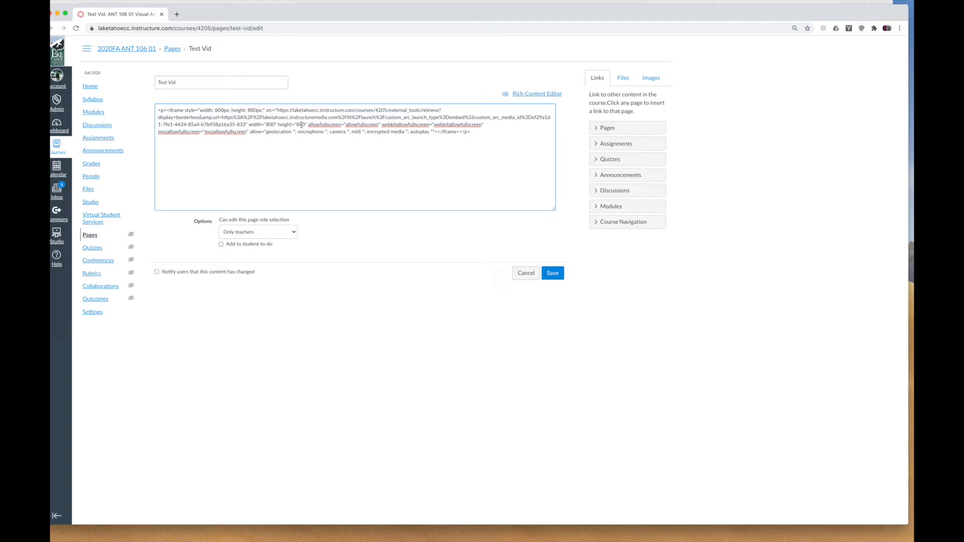
{"action": "left_click_drag", "start_coordinate": [479, 133], "coordinate": [156, 98]}
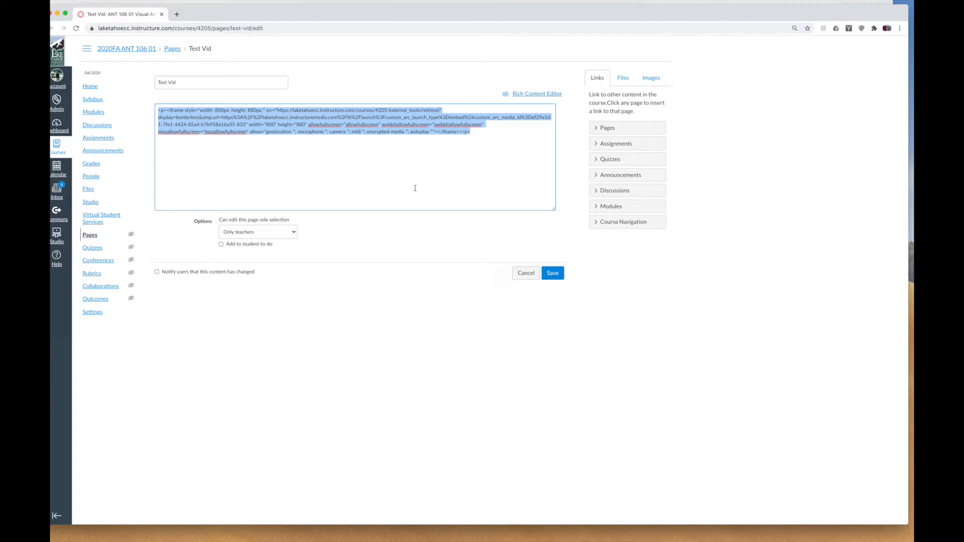
{"action": "left_click", "coordinate": [505, 136]}
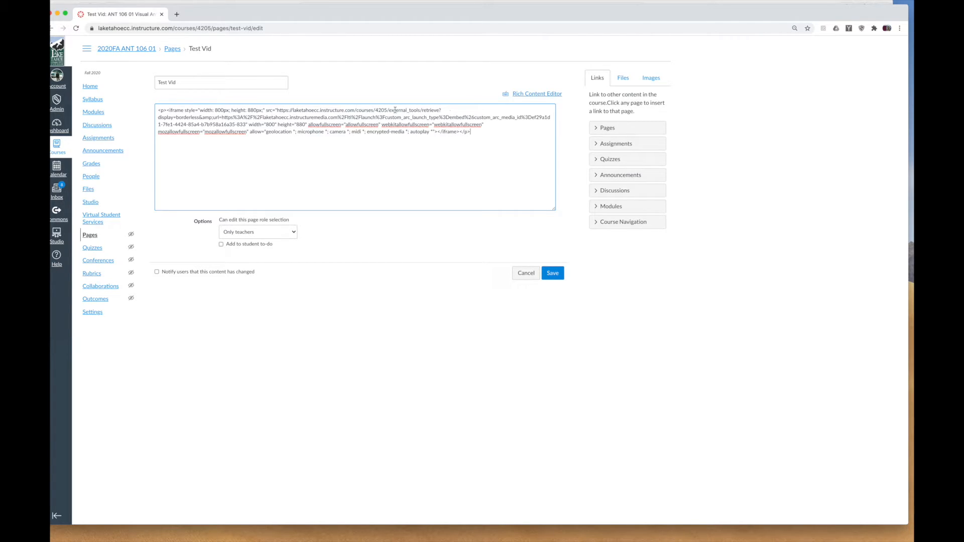
{"action": "left_click_drag", "start_coordinate": [362, 109], "coordinate": [291, 111]}
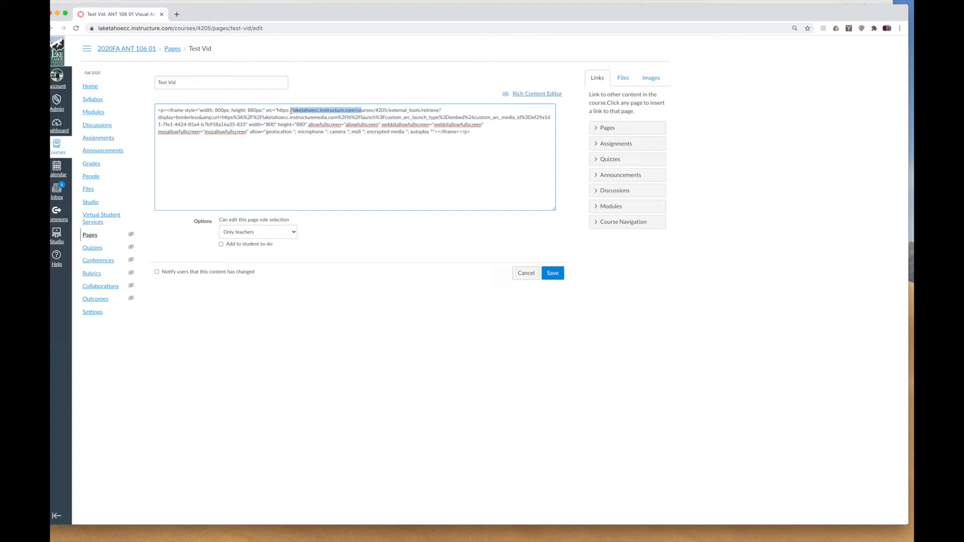
{"action": "left_click", "coordinate": [396, 110]}
{"action": "left_click_drag", "start_coordinate": [475, 133], "coordinate": [140, 112]}
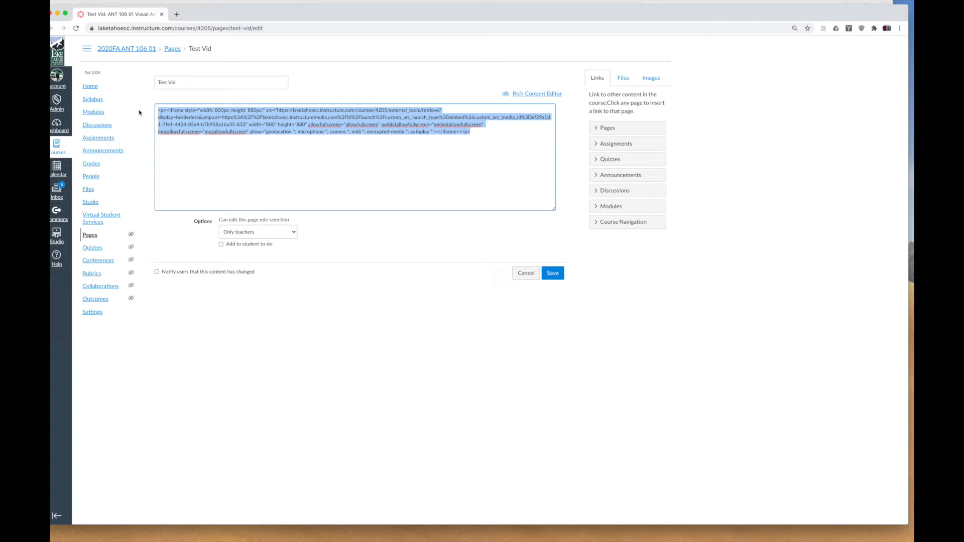
{"action": "left_click", "coordinate": [309, 161]}
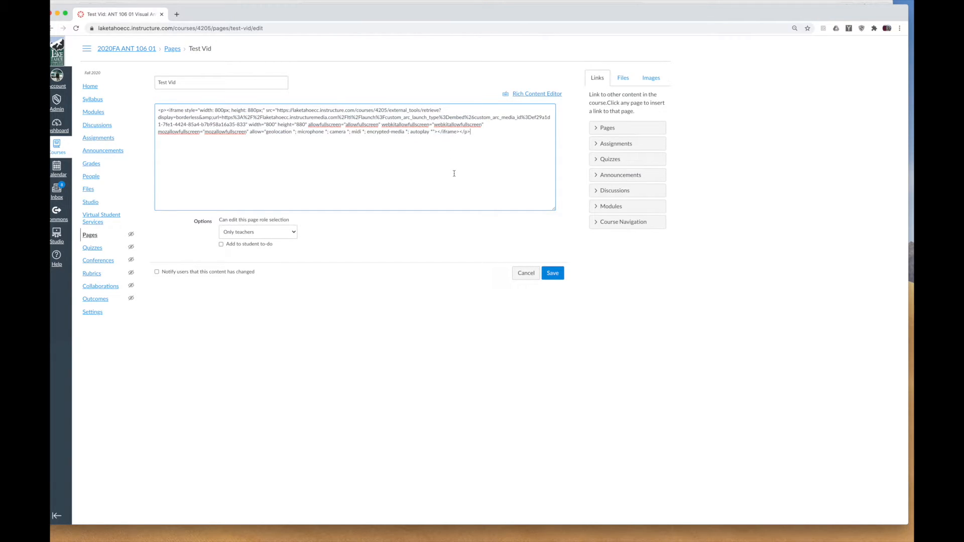
Return to the Rich Content Editor, delete the Studio embed from below the video, and save the page
{"action": "left_click", "coordinate": [523, 94]}
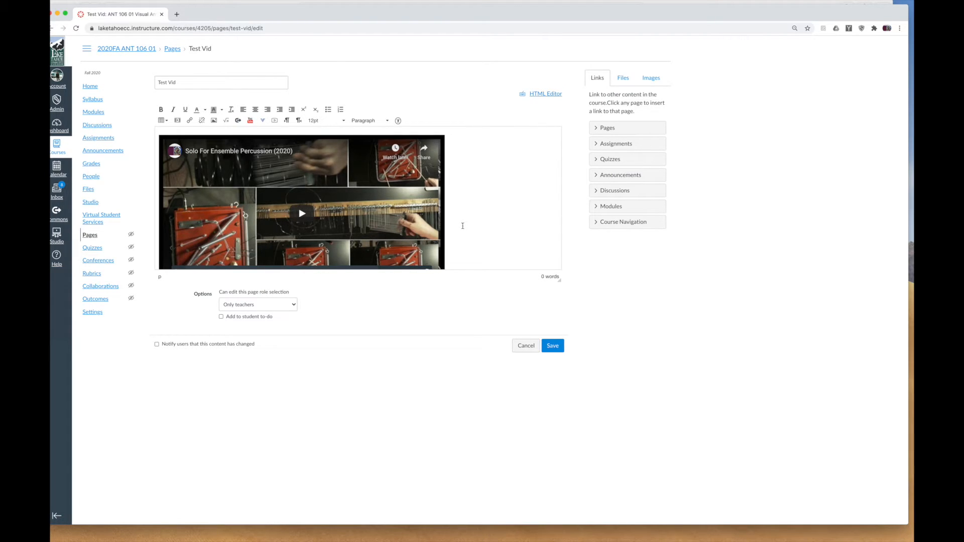
{"action": "scroll", "coordinate": [462, 225], "scroll_direction": "down", "scroll_amount": 5}
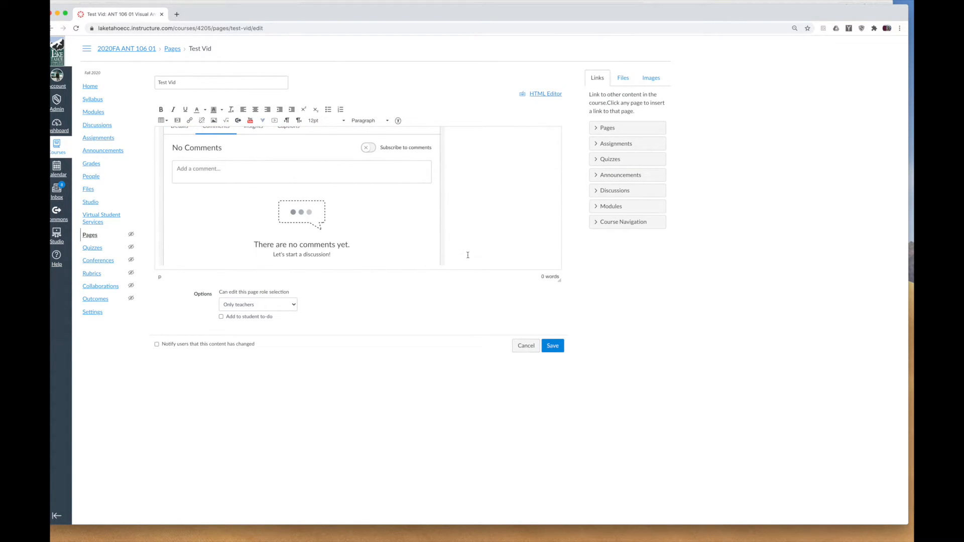
{"action": "key", "text": "BackSpace"}
{"action": "scroll", "coordinate": [454, 252], "scroll_direction": "up", "scroll_amount": 2}
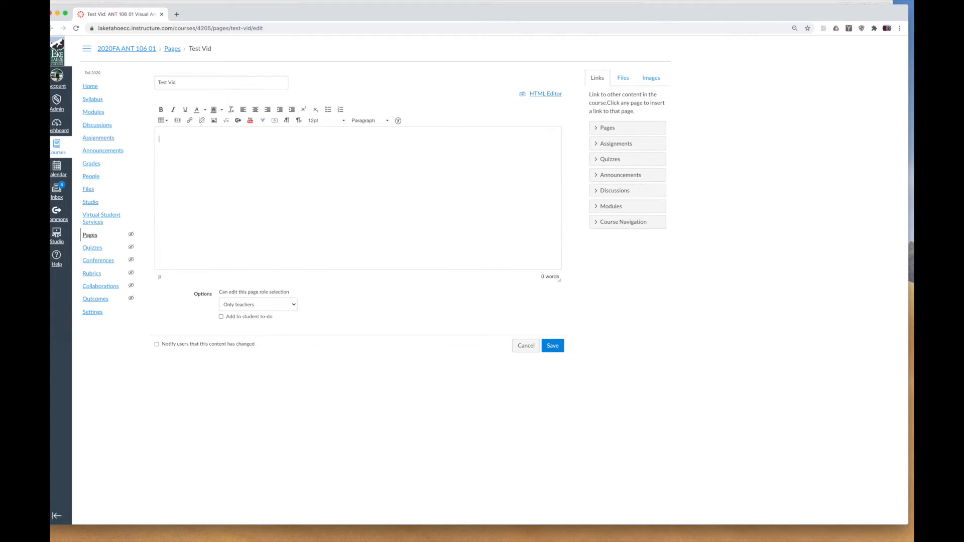
{"action": "left_click", "coordinate": [552, 345]}
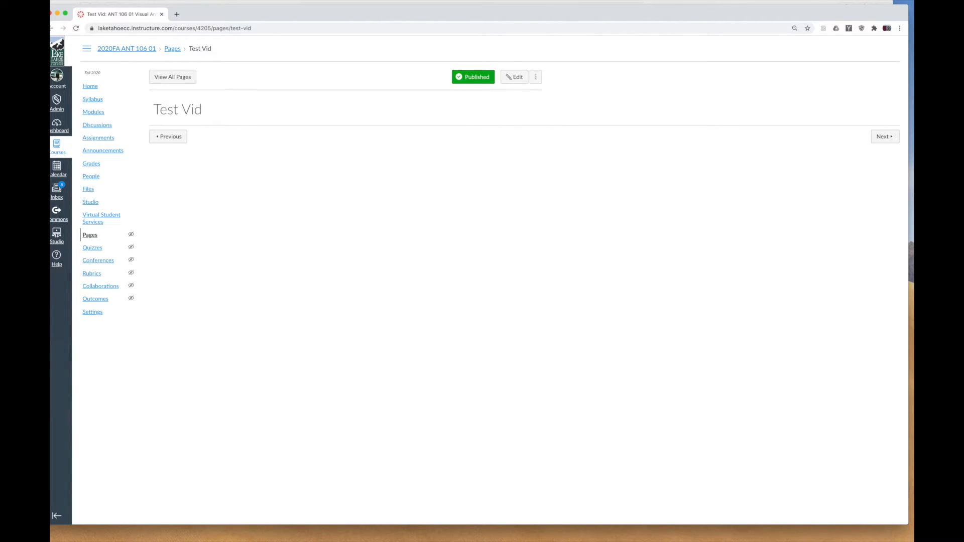
Switch to the Safari window, check the Test Vid page in its editor, and save it without changes
{"action": "left_click", "coordinate": [44, 51]}
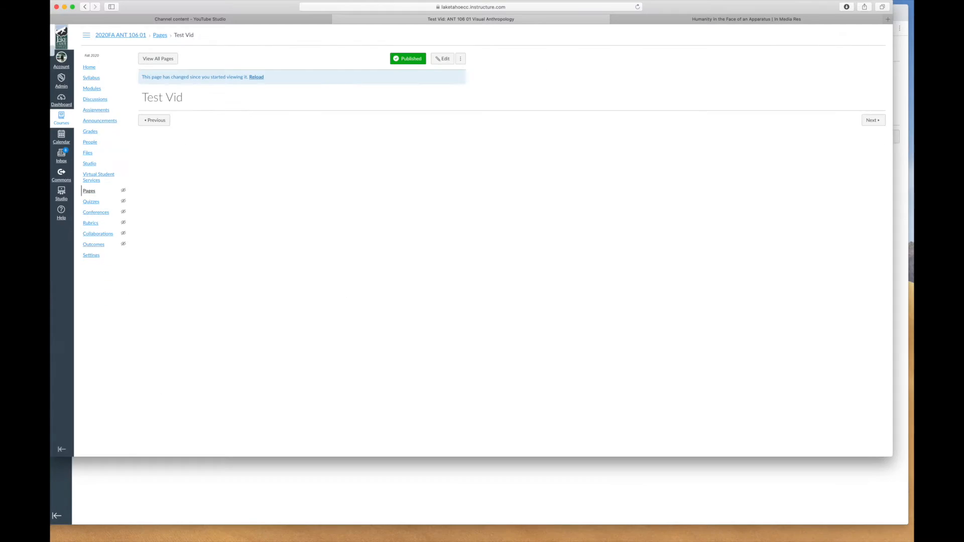
{"action": "left_click", "coordinate": [444, 60]}
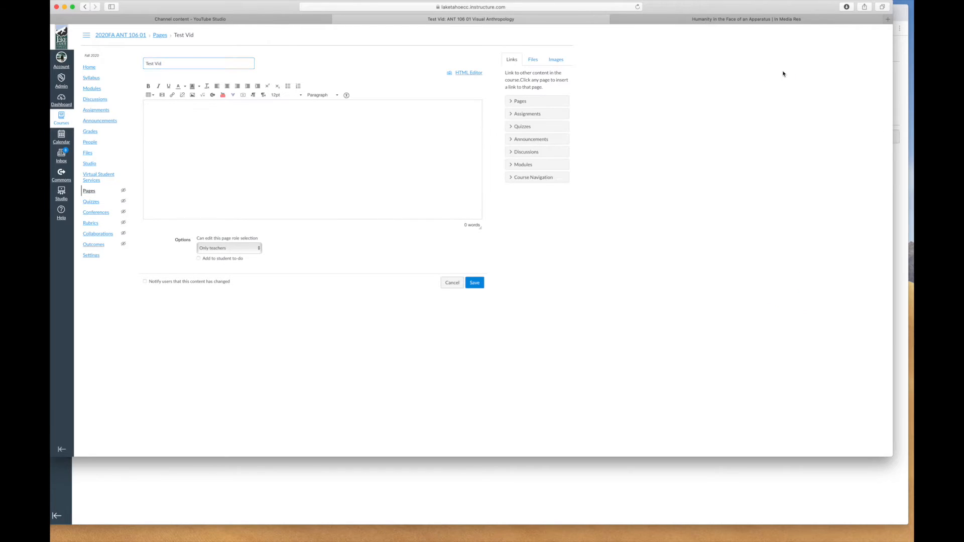
{"action": "left_click", "coordinate": [474, 283]}
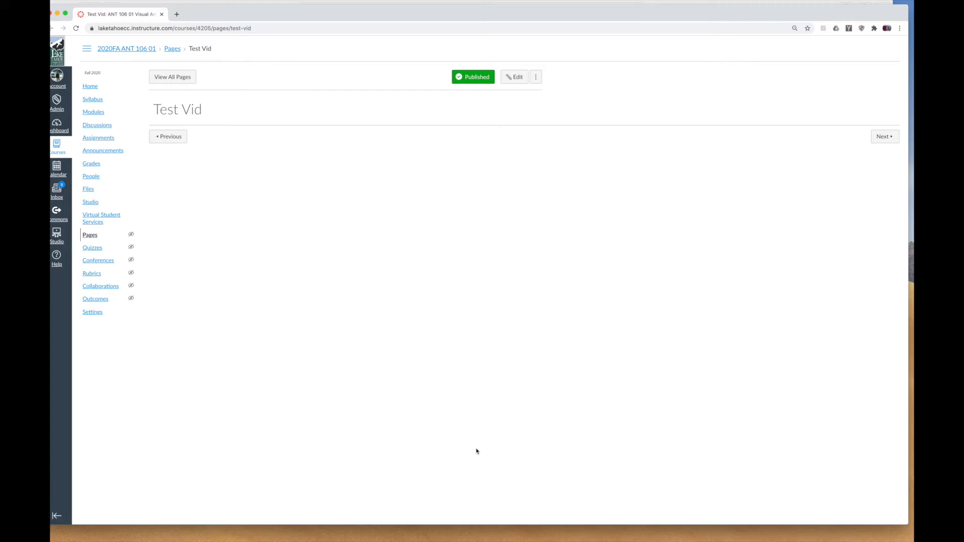
Open Test Vid from the Getting Started module for editing and embed Solo For Ensemble Percussion from Canvas Studio
{"action": "left_click", "coordinate": [96, 113]}
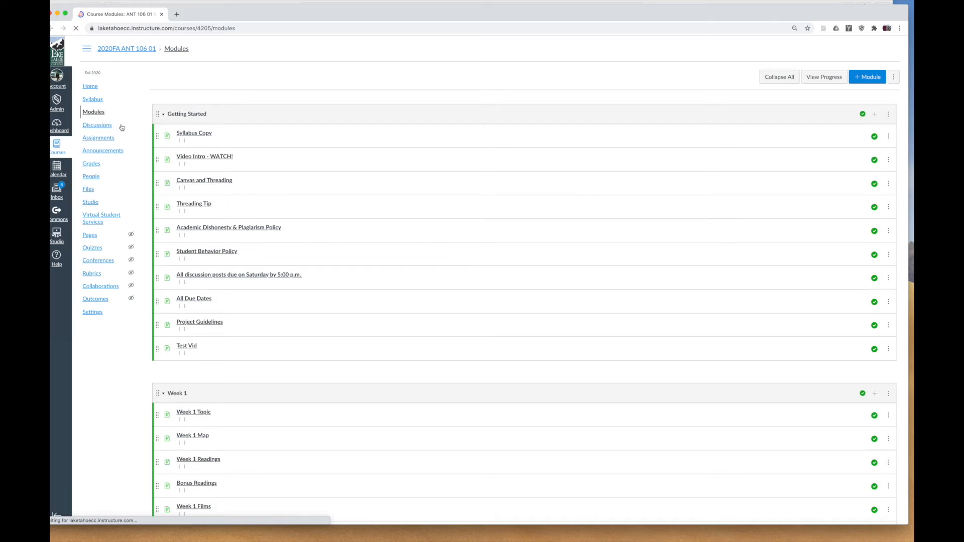
{"action": "scroll", "coordinate": [121, 127], "scroll_direction": "down", "scroll_amount": 1}
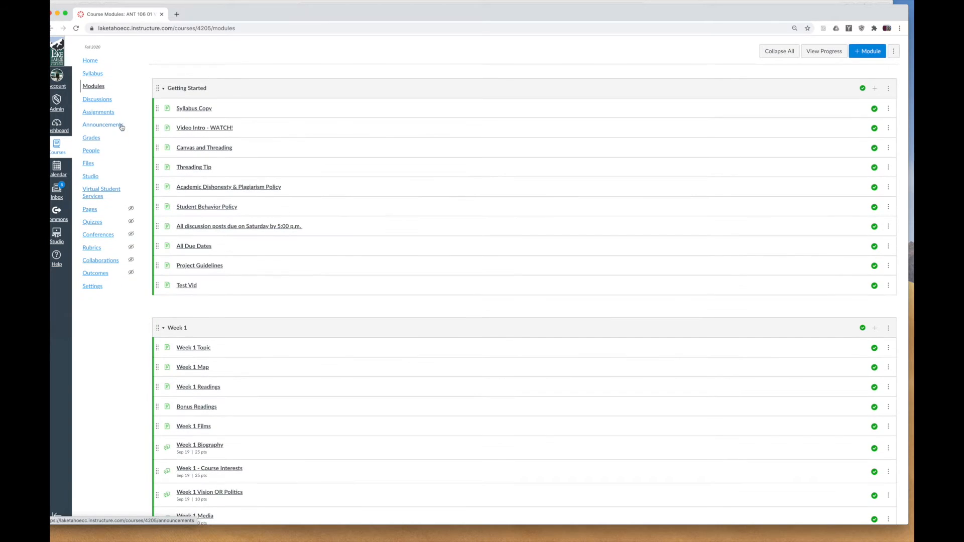
{"action": "left_click", "coordinate": [191, 285]}
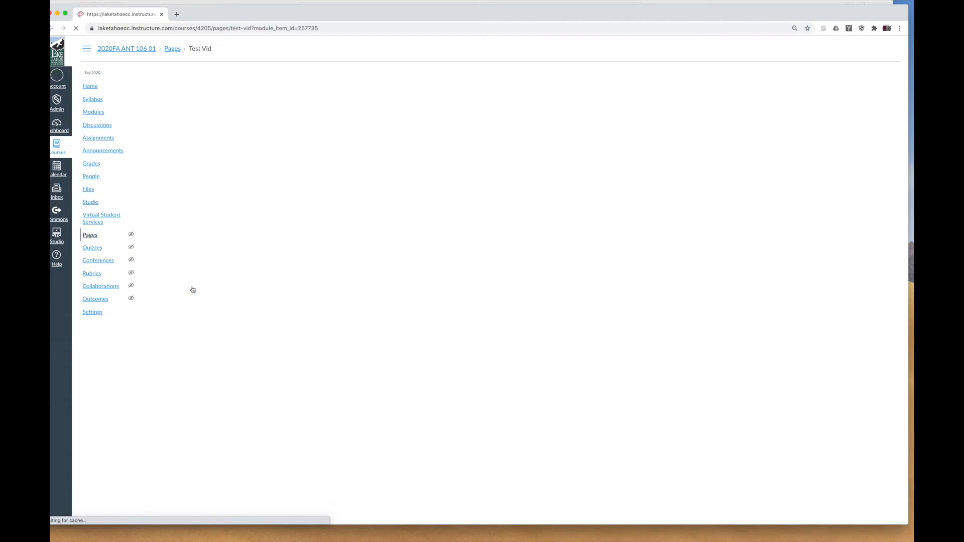
{"action": "left_click", "coordinate": [513, 76]}
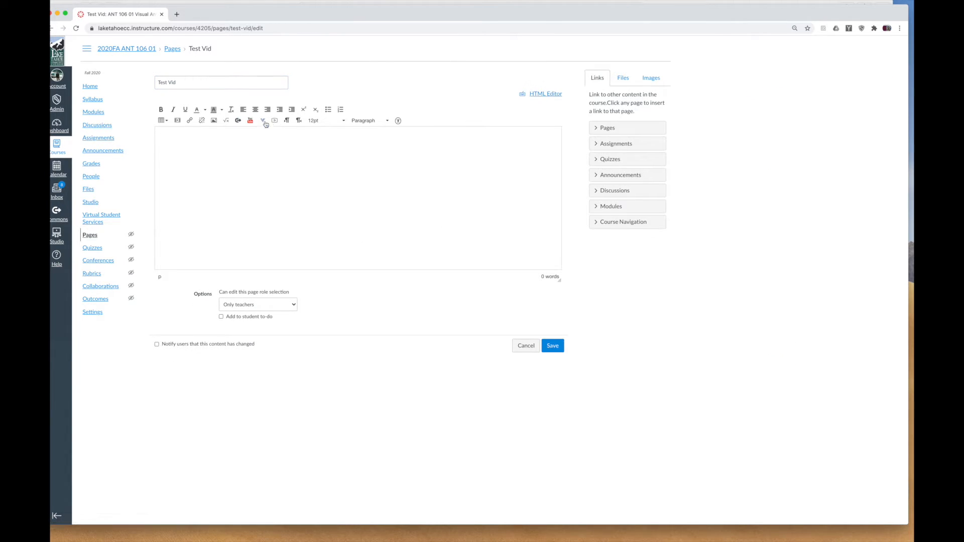
{"action": "left_click", "coordinate": [263, 123]}
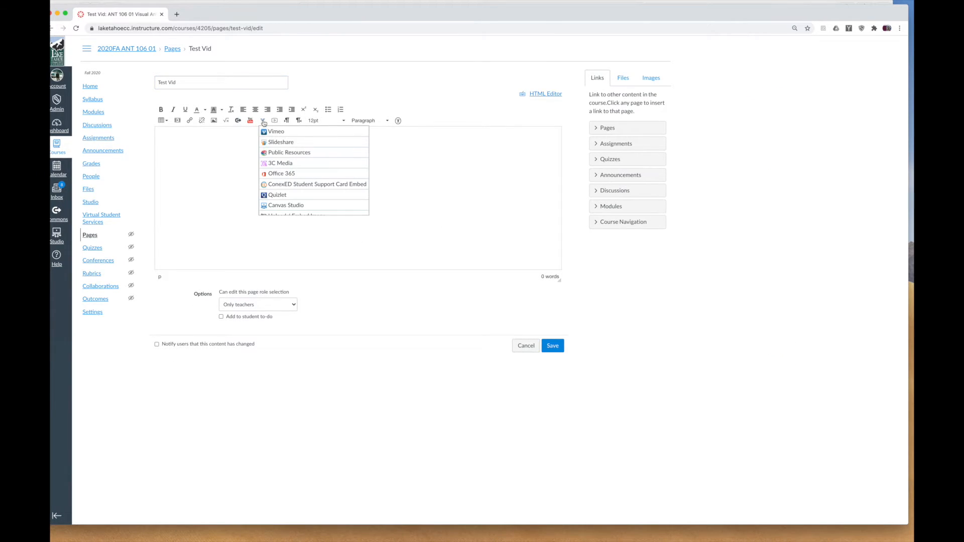
{"action": "left_click", "coordinate": [280, 207]}
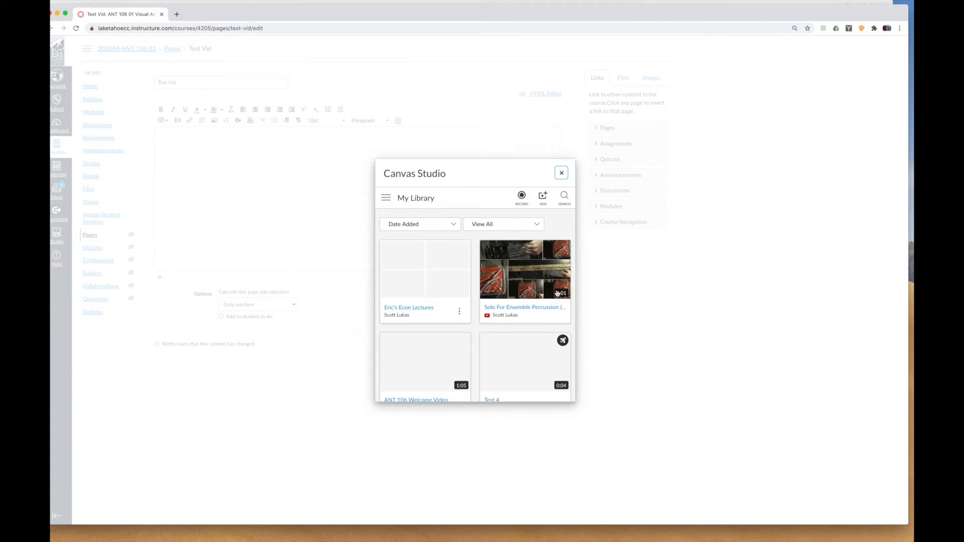
{"action": "left_click", "coordinate": [534, 279]}
{"action": "left_click", "coordinate": [558, 391]}
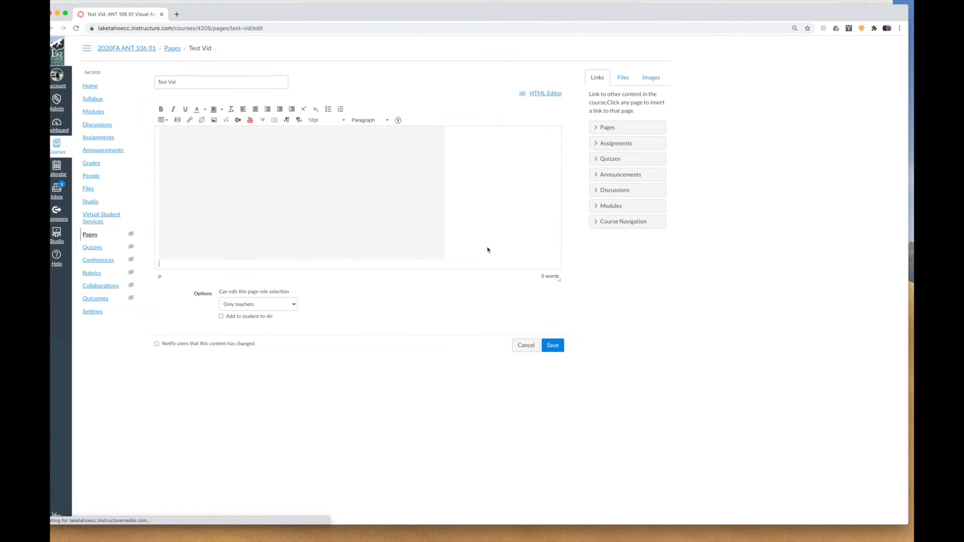
Embed ANT 106 Welcome Video from Canvas Studio below the Solo For Ensemble Percussion embed and save the Test Vid page
{"action": "left_click", "coordinate": [161, 266]}
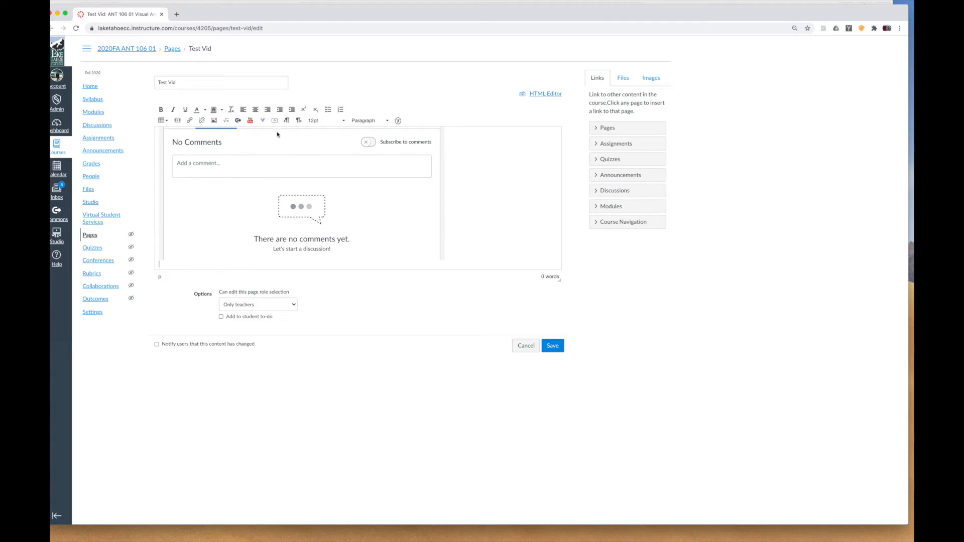
{"action": "left_click", "coordinate": [262, 120]}
{"action": "left_click", "coordinate": [292, 205]}
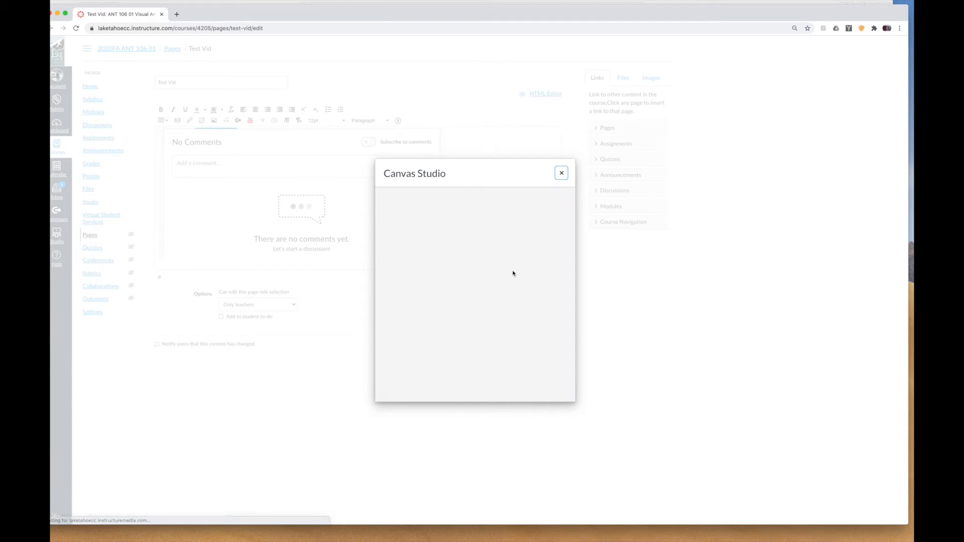
{"action": "scroll", "coordinate": [502, 318], "scroll_direction": "down", "scroll_amount": 3}
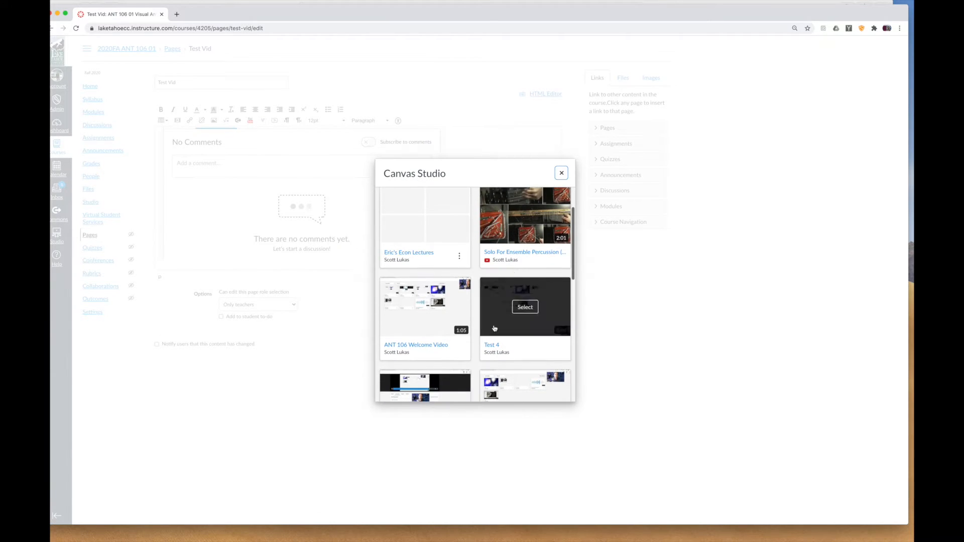
{"action": "left_click", "coordinate": [434, 314]}
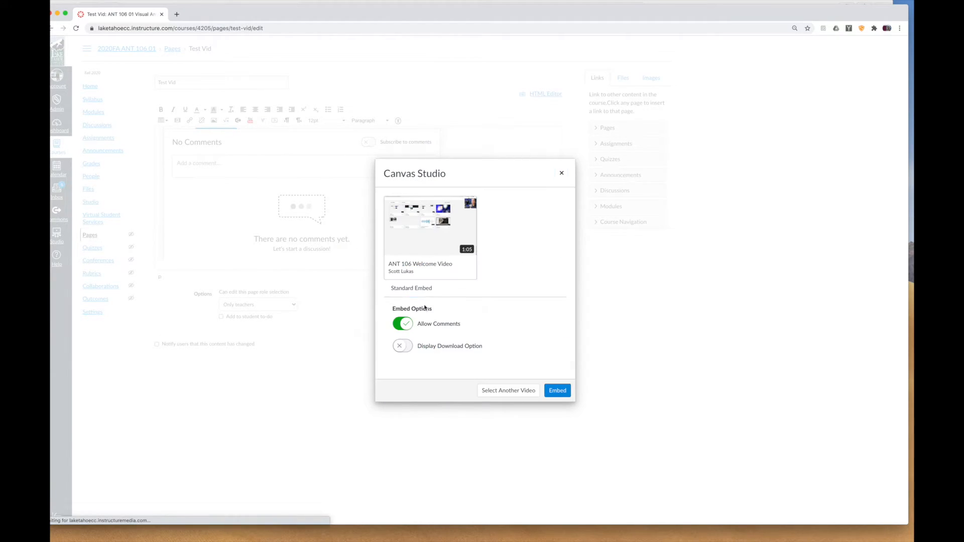
{"action": "left_click", "coordinate": [557, 391]}
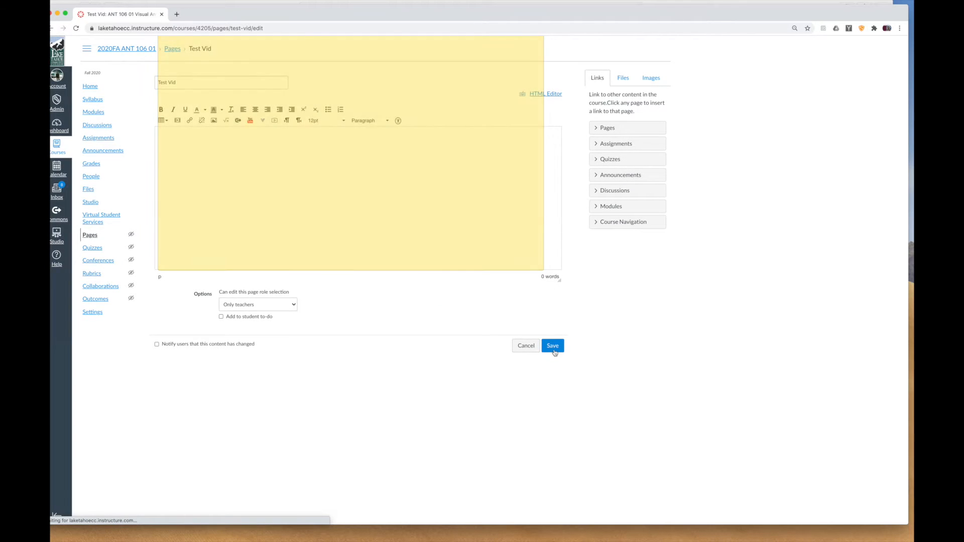
{"action": "left_click", "coordinate": [553, 346]}
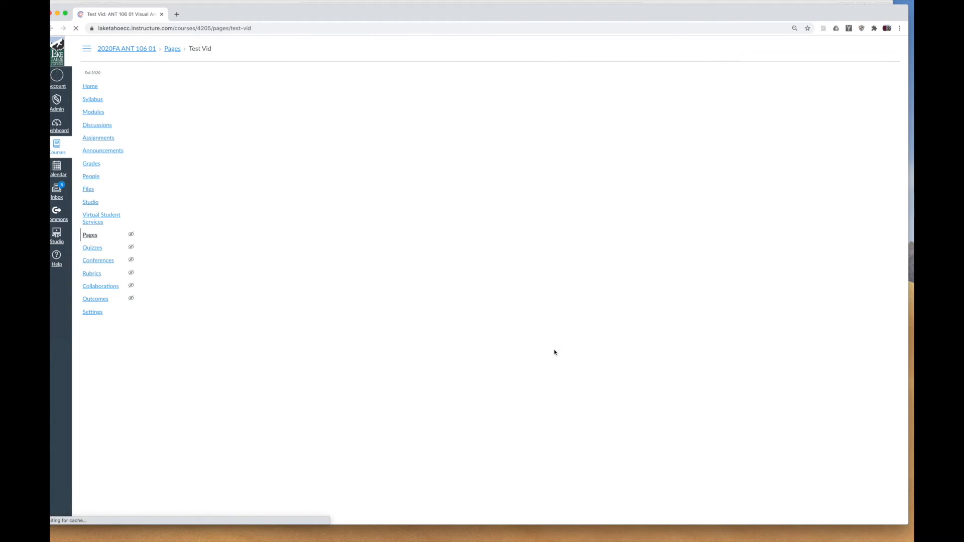
Examine how the two stacked Studio embeds and their comment sections display on the saved Test Vid page
{"action": "scroll", "coordinate": [533, 352], "scroll_direction": "down", "scroll_amount": 3}
{"action": "scroll", "coordinate": [533, 351], "scroll_direction": "down", "scroll_amount": 1}
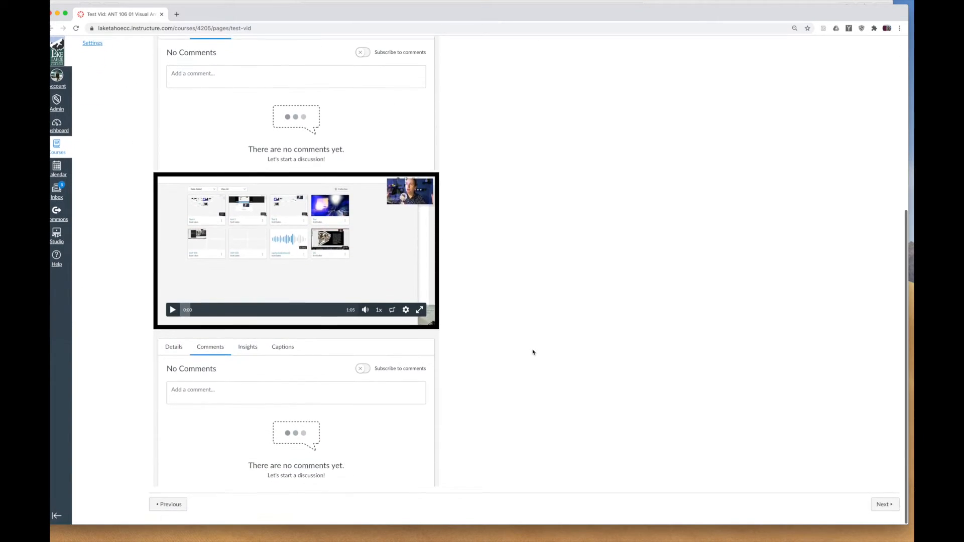
{"action": "scroll", "coordinate": [532, 351], "scroll_direction": "up", "scroll_amount": 5}
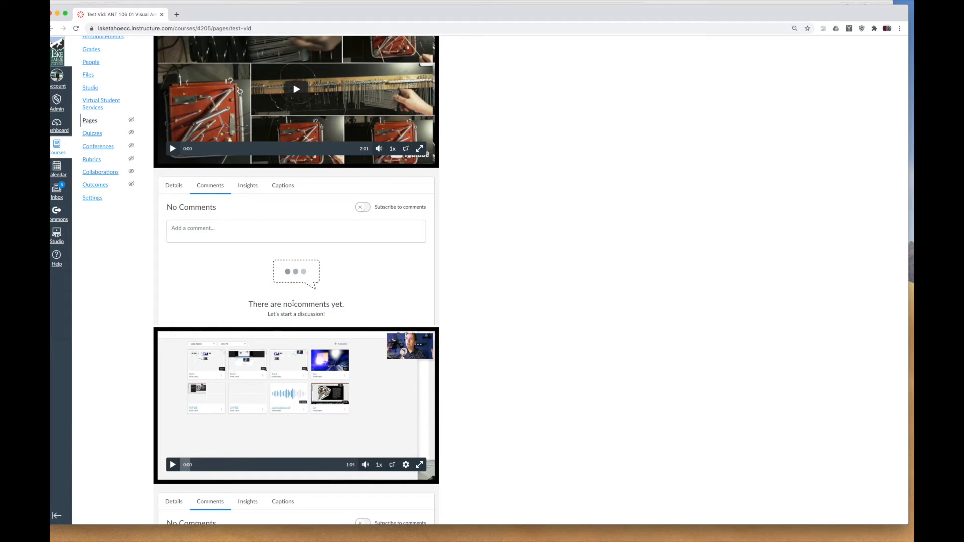
{"action": "scroll", "coordinate": [359, 321], "scroll_direction": "up", "scroll_amount": 3}
{"action": "scroll", "coordinate": [560, 330], "scroll_direction": "down", "scroll_amount": 5}
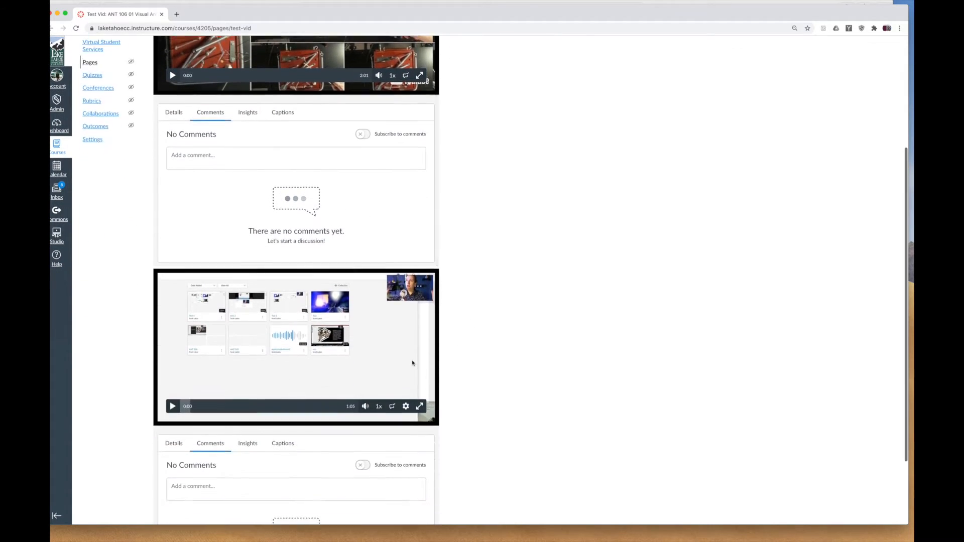
{"action": "scroll", "coordinate": [560, 331], "scroll_direction": "up", "scroll_amount": 5}
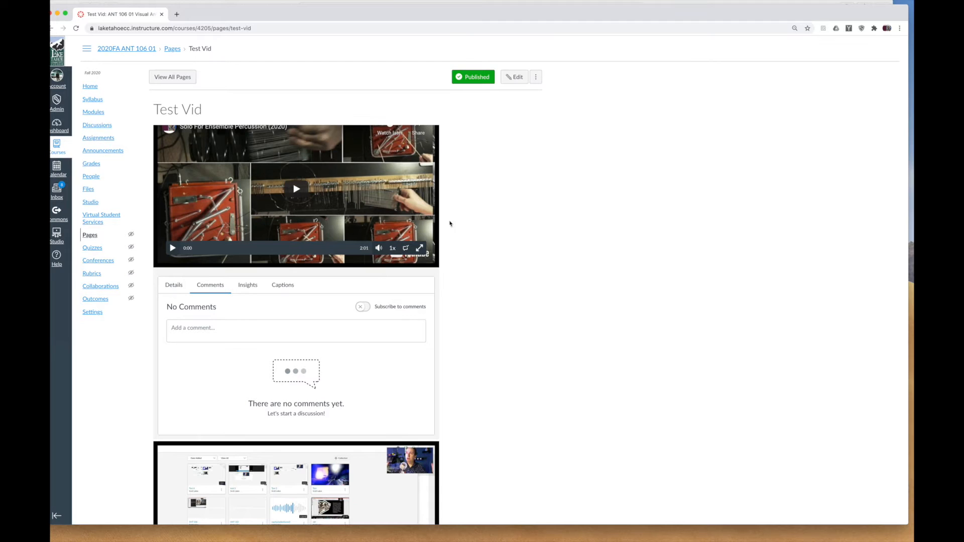
{"action": "scroll", "coordinate": [419, 273], "scroll_direction": "down", "scroll_amount": 2}
{"action": "scroll", "coordinate": [454, 334], "scroll_direction": "down", "scroll_amount": 4}
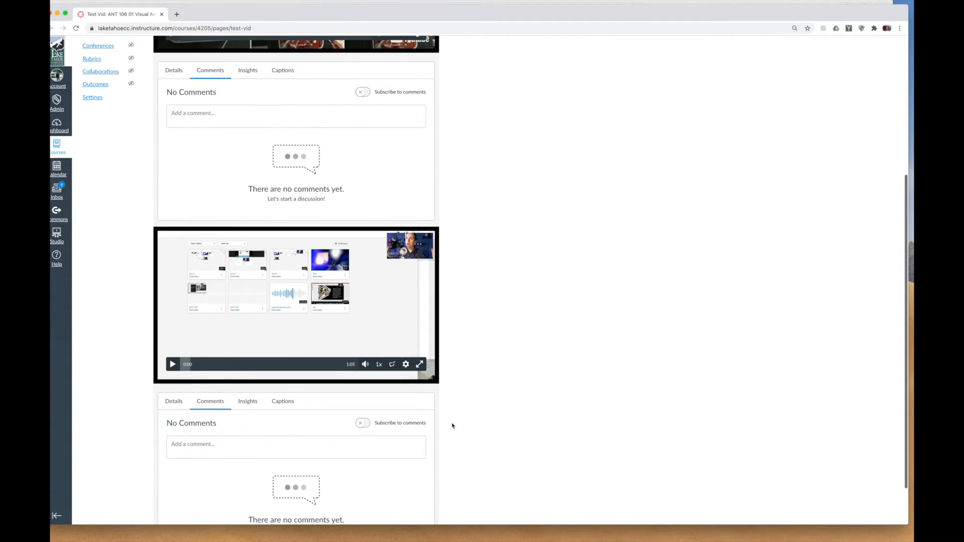
{"action": "scroll", "coordinate": [452, 426], "scroll_direction": "up", "scroll_amount": 5}
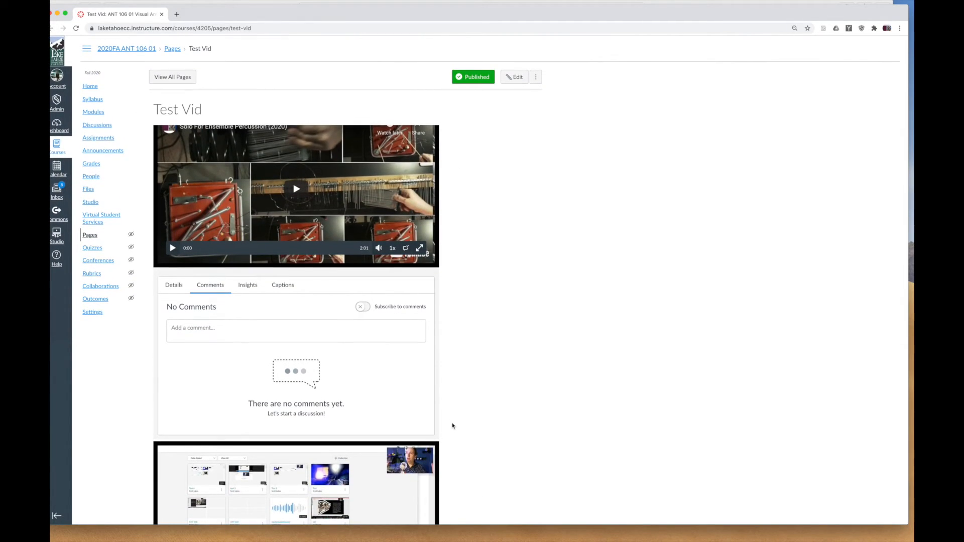
{"action": "scroll", "coordinate": [452, 426], "scroll_direction": "down", "scroll_amount": 2}
{"action": "scroll", "coordinate": [452, 426], "scroll_direction": "up", "scroll_amount": 2}
{"action": "scroll", "coordinate": [463, 423], "scroll_direction": "down", "scroll_amount": 1}
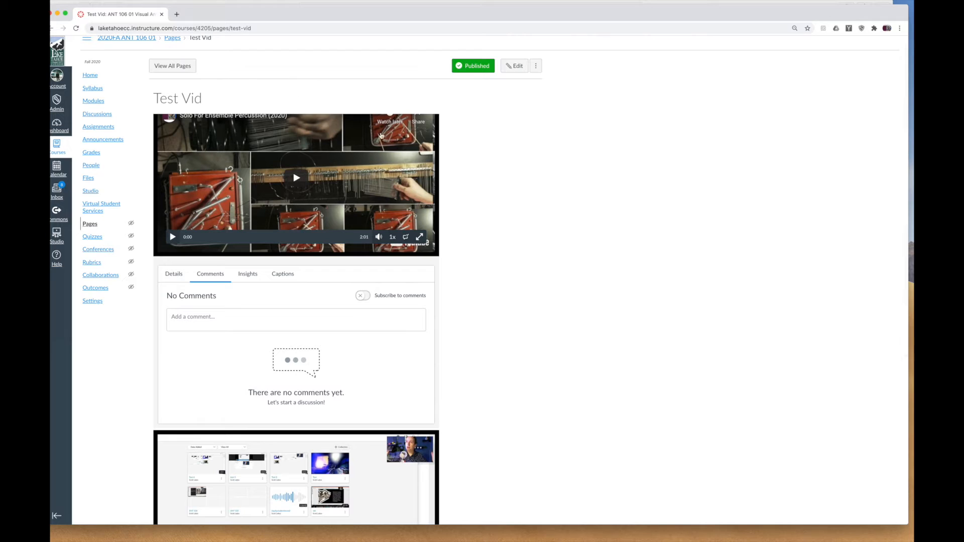
{"action": "scroll", "coordinate": [336, 311], "scroll_direction": "down", "scroll_amount": 2}
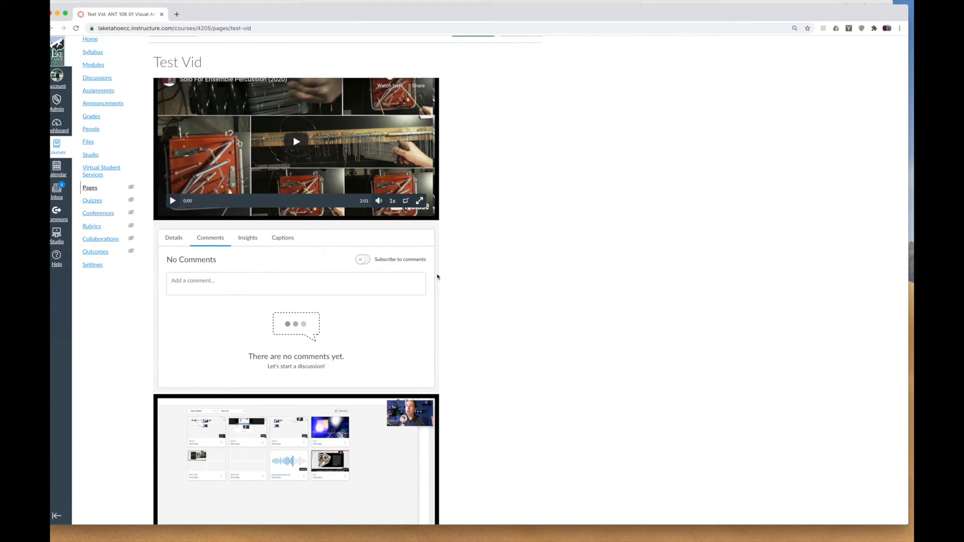
{"action": "scroll", "coordinate": [437, 277], "scroll_direction": "down", "scroll_amount": 6}
{"action": "scroll", "coordinate": [437, 277], "scroll_direction": "up", "scroll_amount": 8}
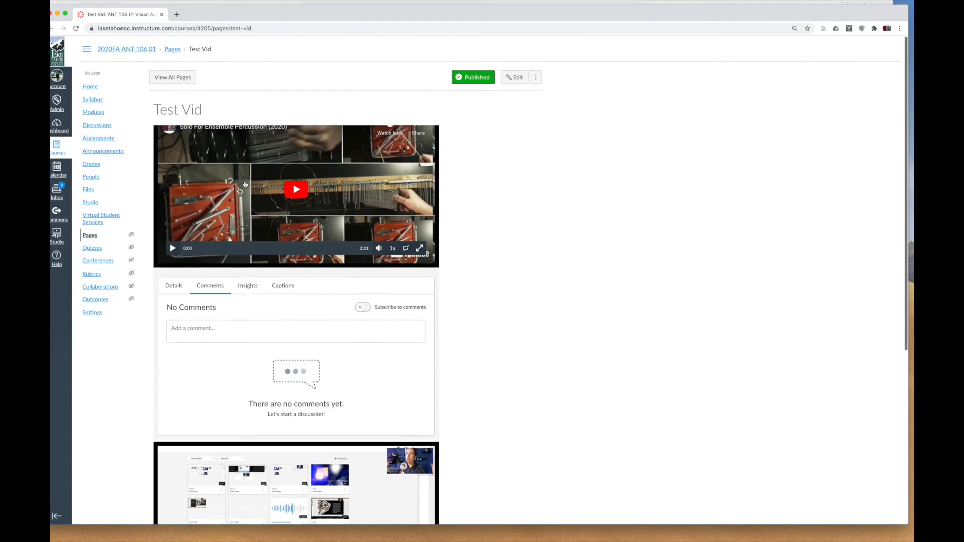
Open the Test Vid page for editing and delete both Studio embeds from its content
{"action": "left_click", "coordinate": [517, 80]}
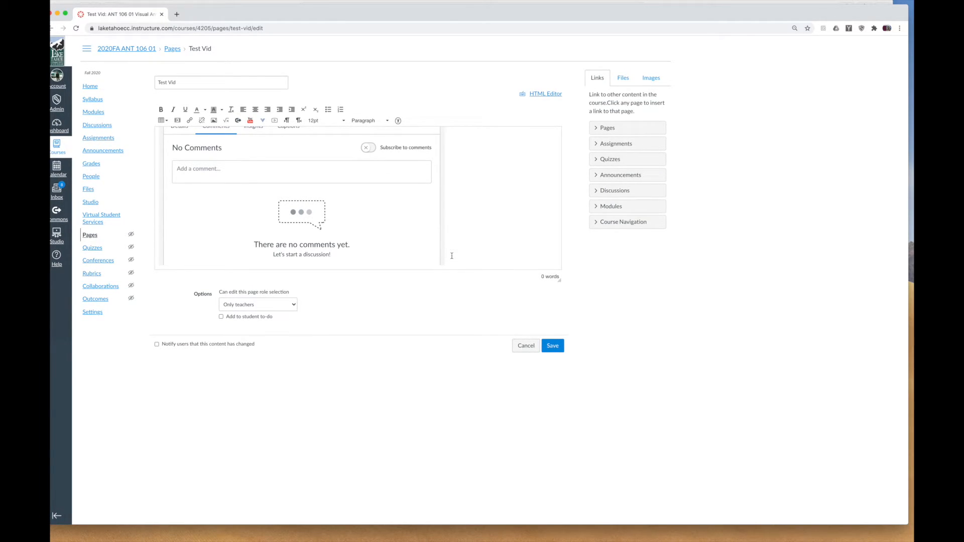
{"action": "scroll", "coordinate": [448, 241], "scroll_direction": "up", "scroll_amount": 5}
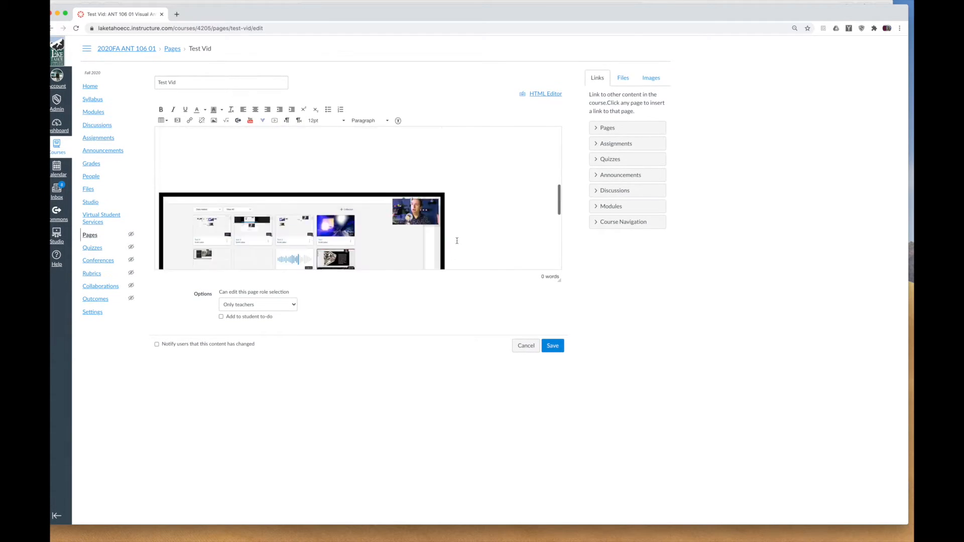
{"action": "scroll", "coordinate": [450, 240], "scroll_direction": "down", "scroll_amount": 4}
{"action": "left_click", "coordinate": [461, 233]}
{"action": "key", "text": "BackSpace"}
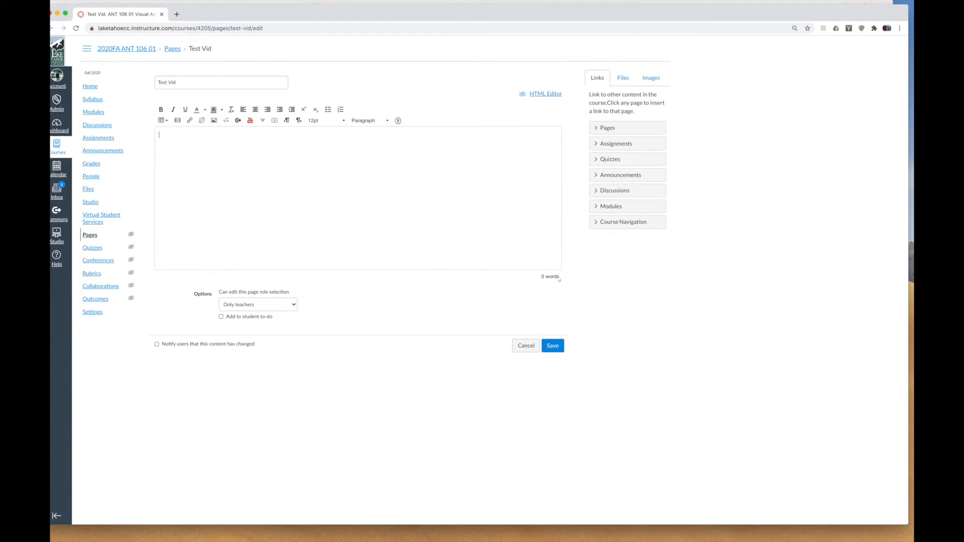
Embed Solo For Ensemble Percussion from Canvas Studio in the emptied Test Vid page, save it, and check the published view
{"action": "left_click", "coordinate": [262, 121]}
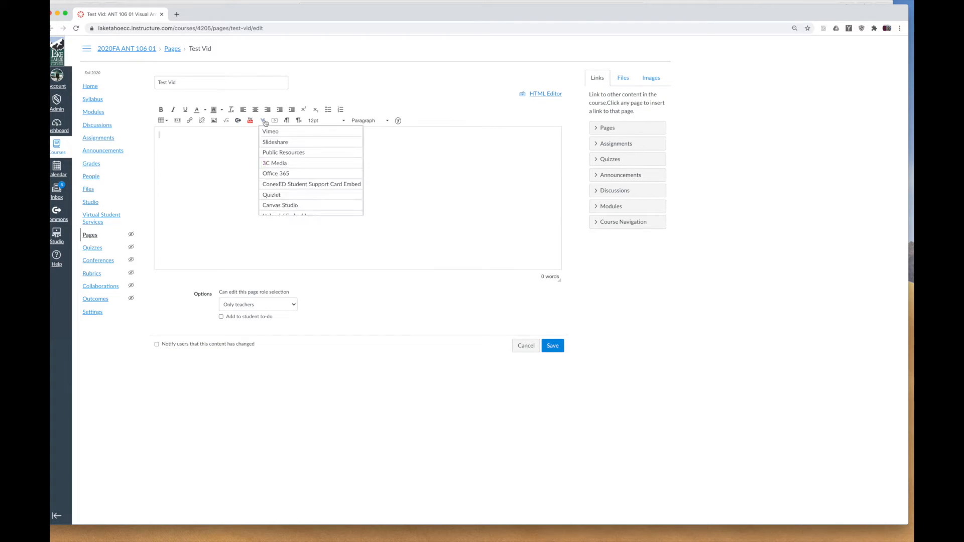
{"action": "left_click", "coordinate": [286, 205]}
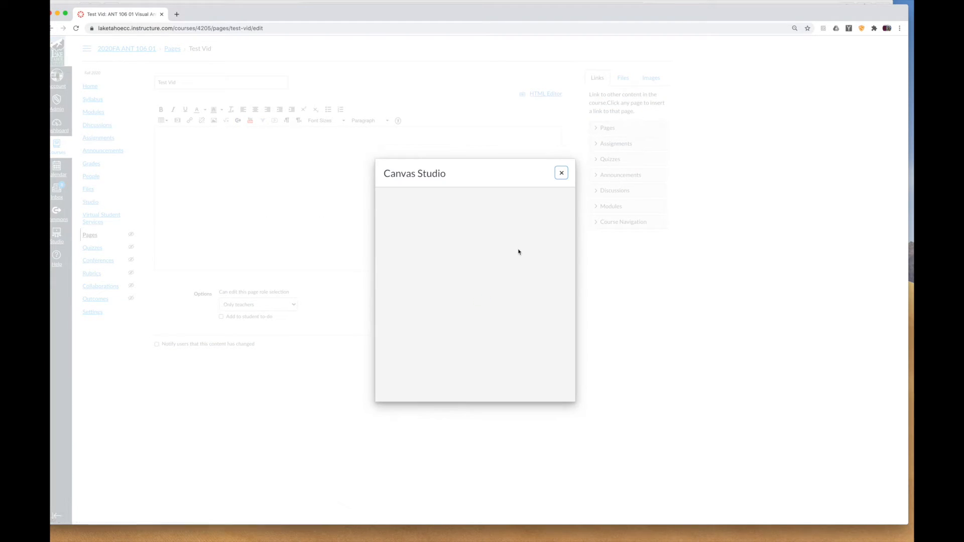
{"action": "left_click", "coordinate": [529, 276]}
{"action": "left_click", "coordinate": [557, 390]}
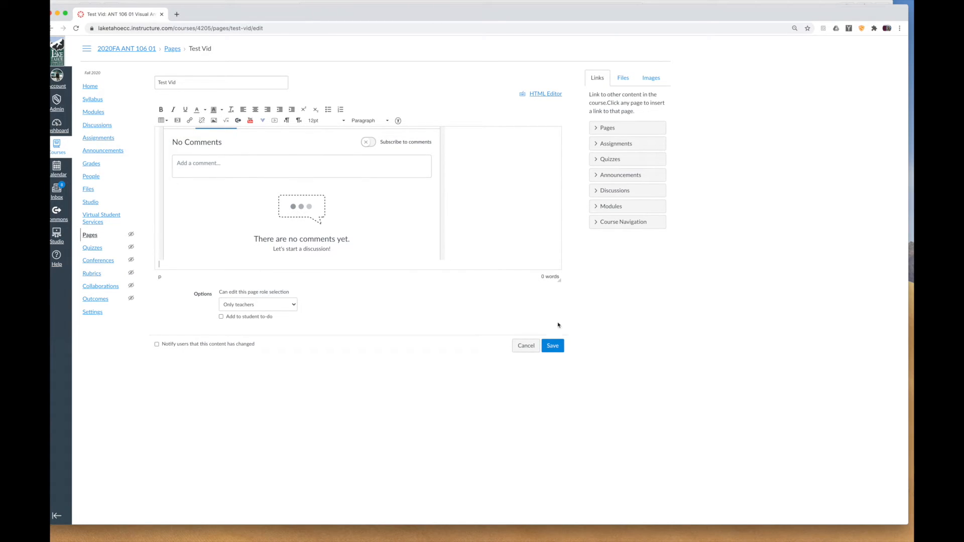
{"action": "left_click", "coordinate": [553, 346]}
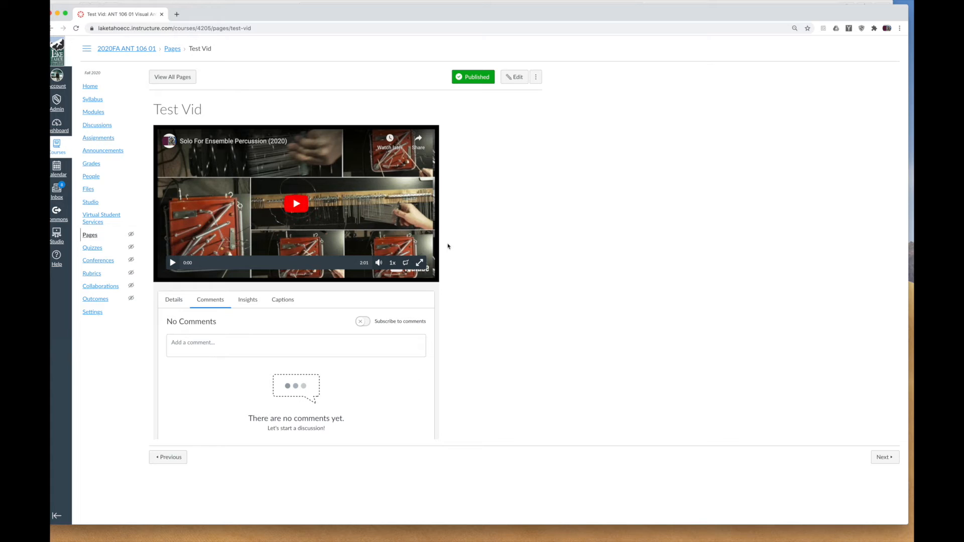
{"action": "scroll", "coordinate": [504, 336], "scroll_direction": "down", "scroll_amount": 1}
{"action": "scroll", "coordinate": [296, 197], "scroll_direction": "up", "scroll_amount": 1}
Add a new page named Test Vid 2 to the Getting Started module
{"action": "left_click", "coordinate": [98, 114]}
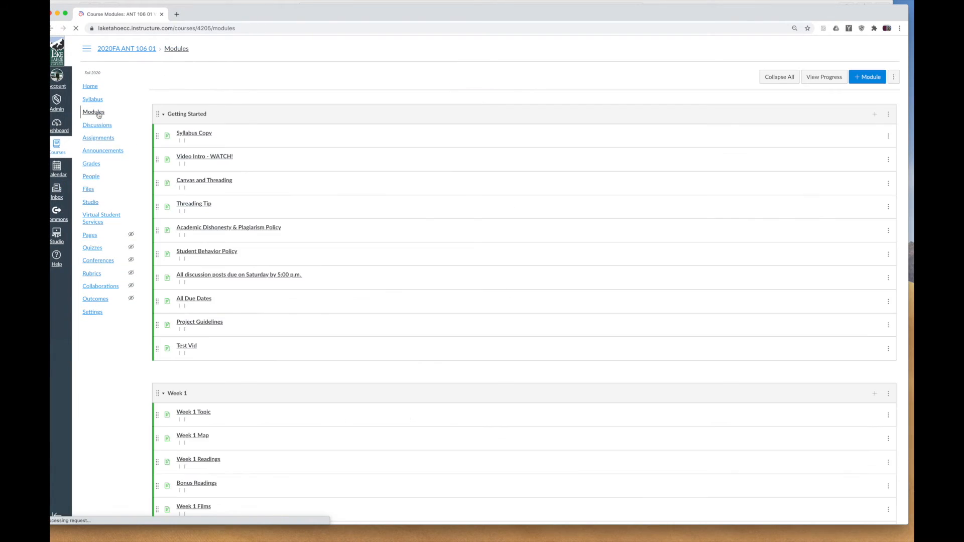
{"action": "scroll", "coordinate": [368, 218], "scroll_direction": "down", "scroll_amount": 2}
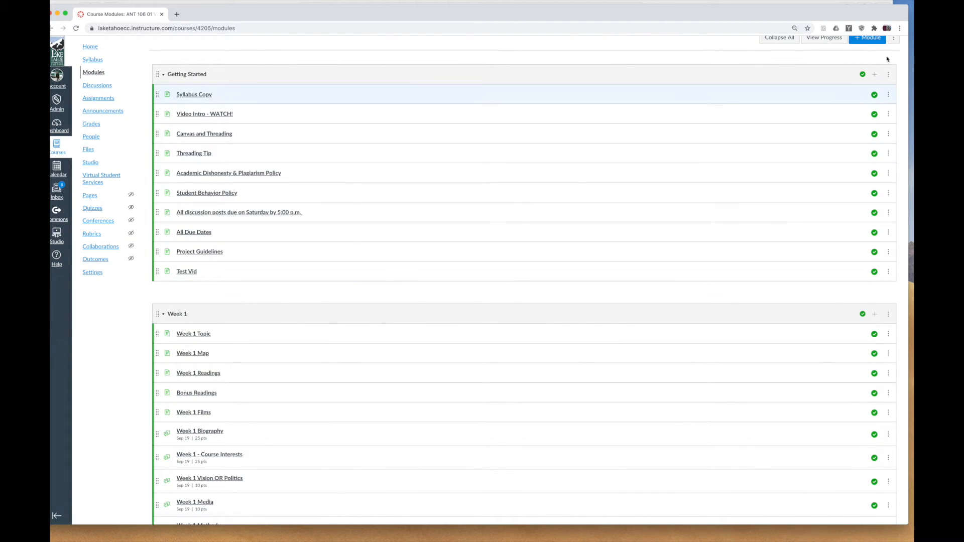
{"action": "left_click", "coordinate": [876, 74]}
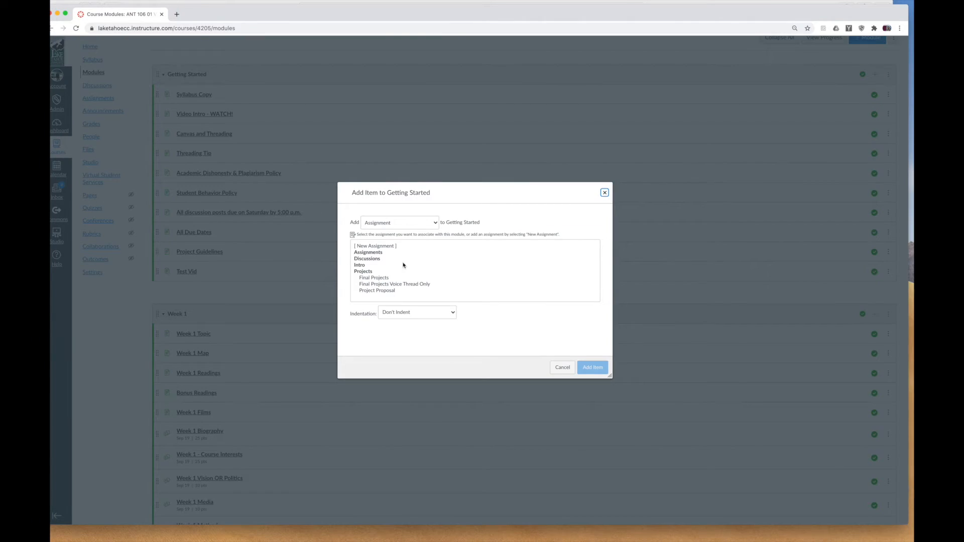
{"action": "left_click", "coordinate": [391, 246]}
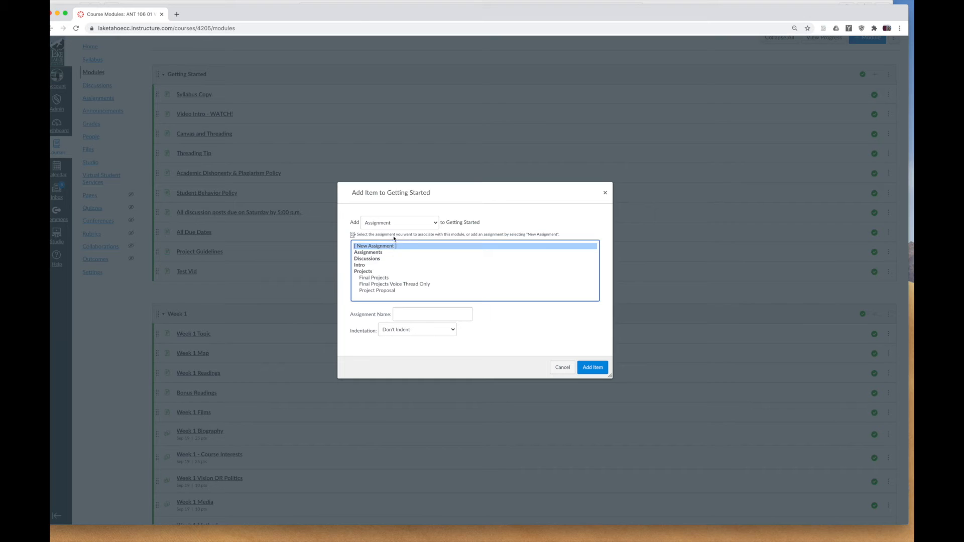
{"action": "left_click", "coordinate": [395, 225]}
{"action": "left_click", "coordinate": [392, 243]}
{"action": "left_click", "coordinate": [390, 246]}
{"action": "left_click", "coordinate": [404, 314]}
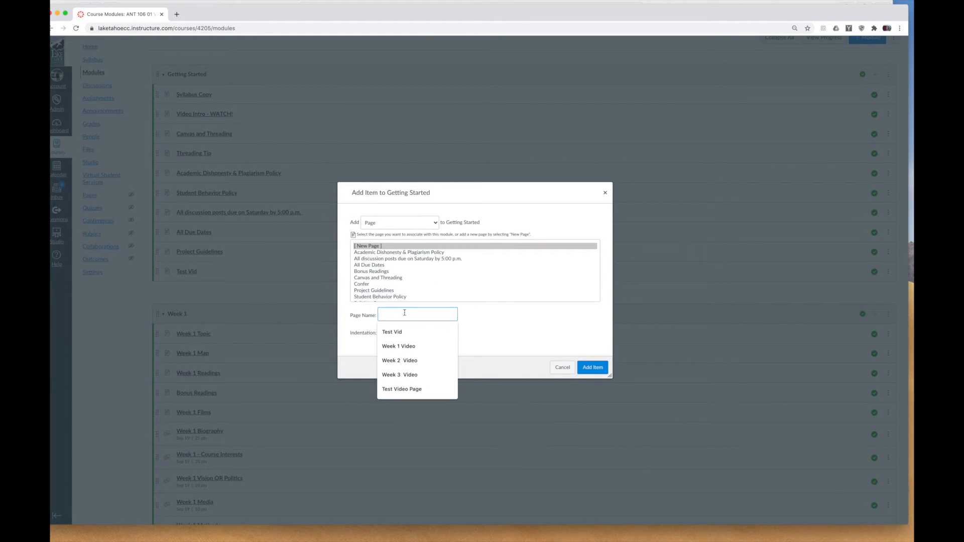
{"action": "left_click", "coordinate": [397, 331]}
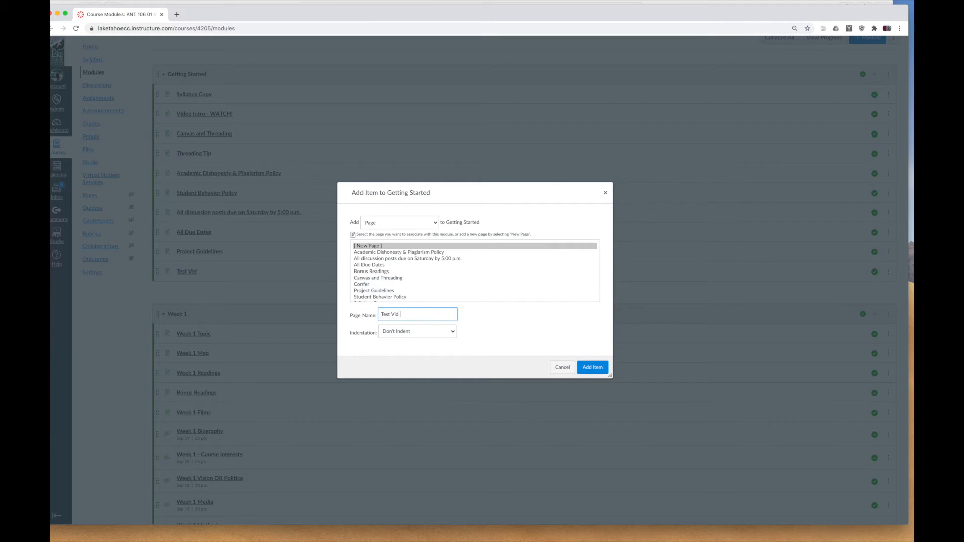
{"action": "left_click", "coordinate": [587, 368]}
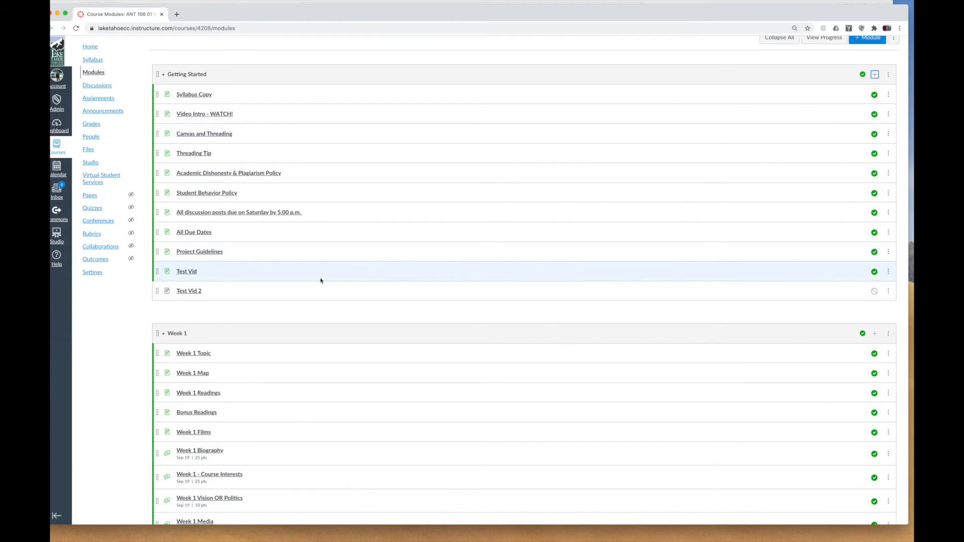
Open Test Vid 2 for editing, embed ANT 106 Welcome Video from Canvas Studio, and save and publish the page
{"action": "left_click", "coordinate": [191, 295]}
{"action": "left_click", "coordinate": [519, 77]}
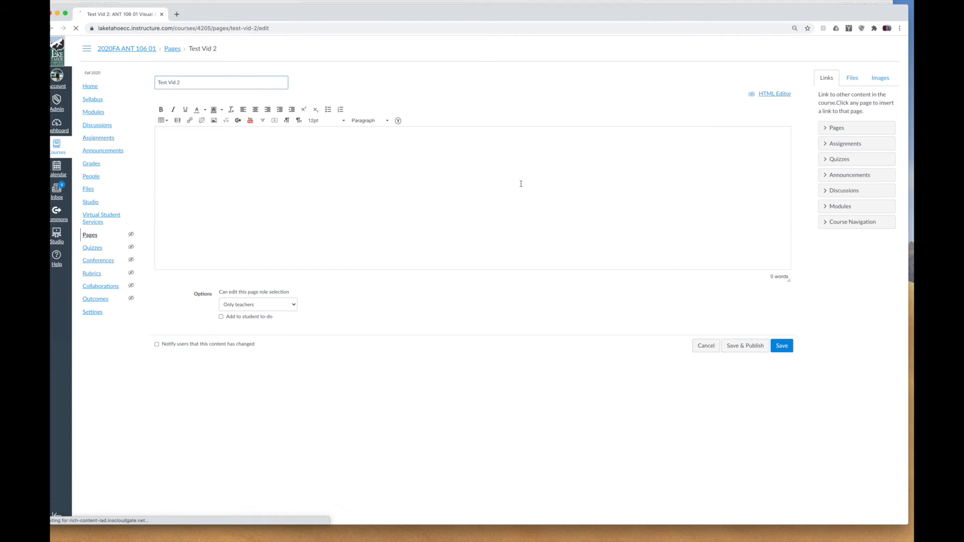
{"action": "left_click", "coordinate": [263, 124]}
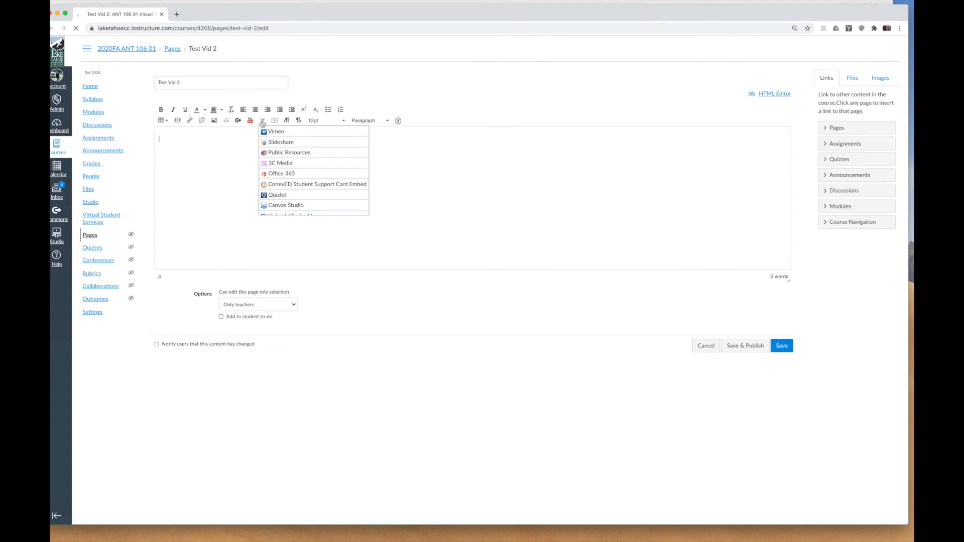
{"action": "left_click", "coordinate": [281, 206]}
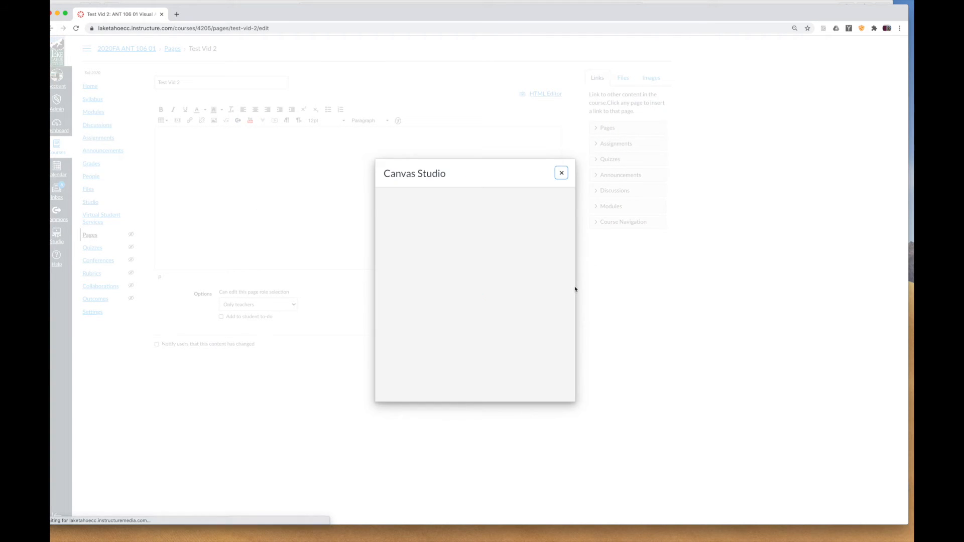
{"action": "scroll", "coordinate": [538, 295], "scroll_direction": "down", "scroll_amount": 1}
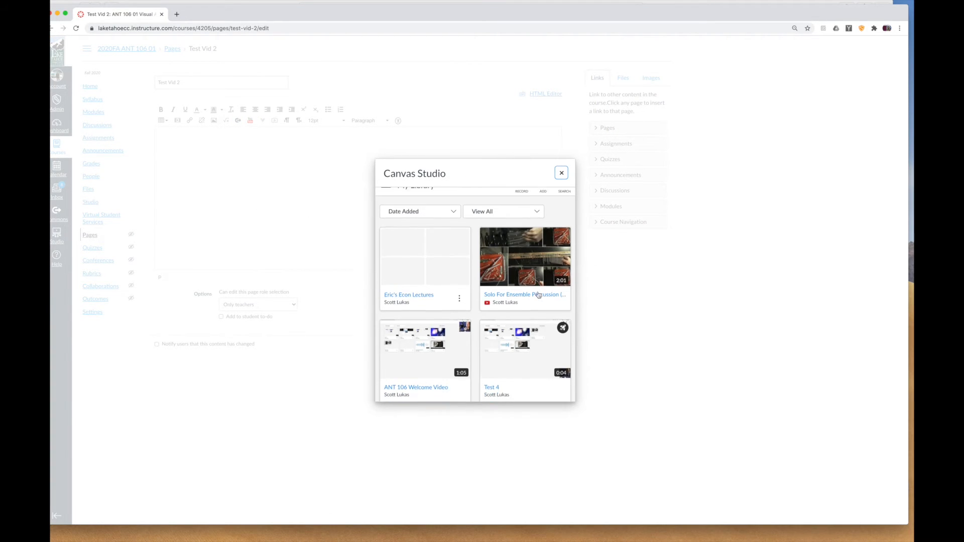
{"action": "left_click", "coordinate": [457, 338]}
{"action": "left_click", "coordinate": [557, 390]}
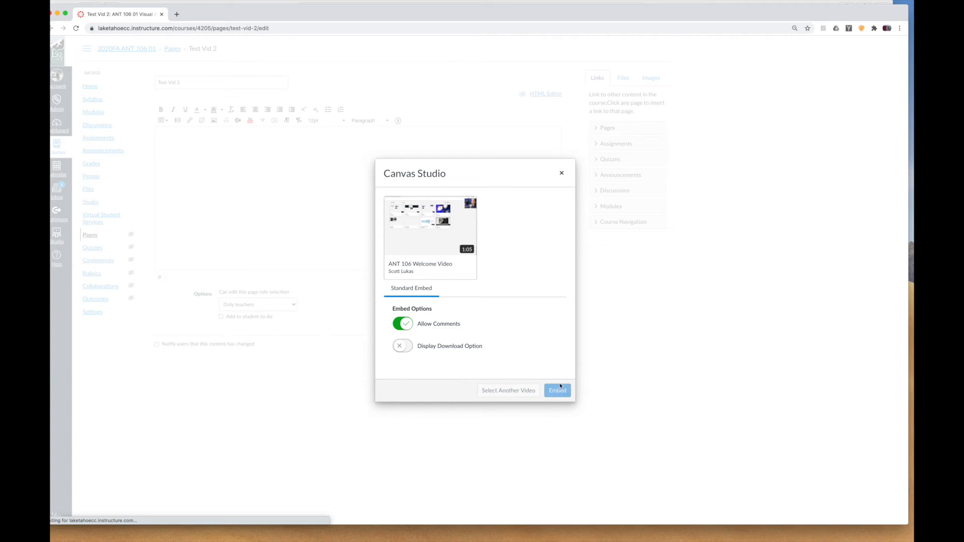
{"action": "left_click", "coordinate": [518, 346]}
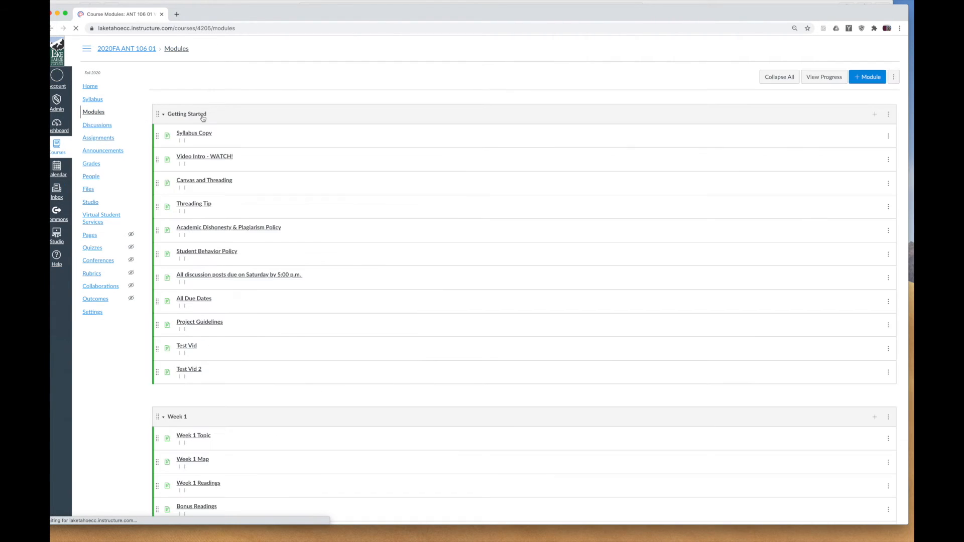
View the published Test Vid and Test Vid 2 pages from the Getting Started module to check their Studio embeds
{"action": "scroll", "coordinate": [346, 282], "scroll_direction": "down", "scroll_amount": 1}
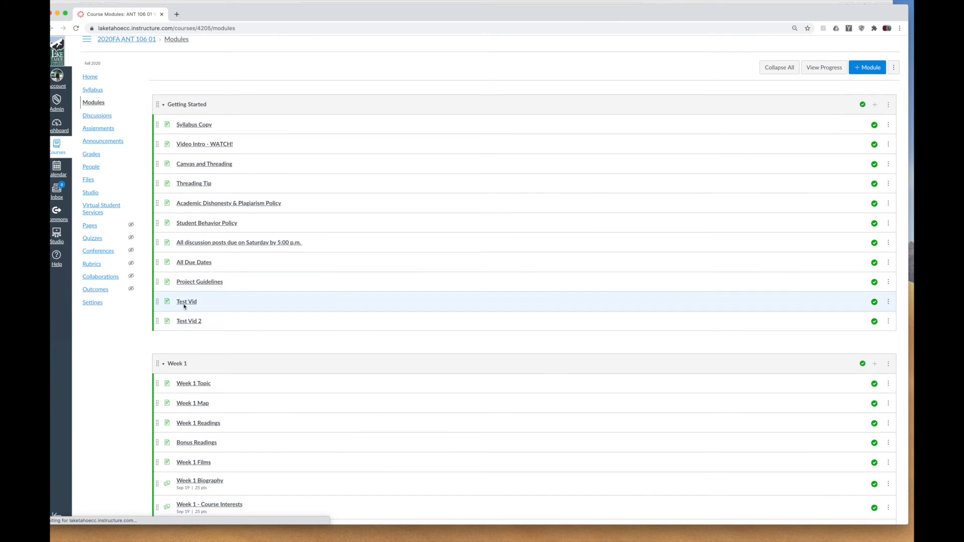
{"action": "left_click", "coordinate": [190, 303]}
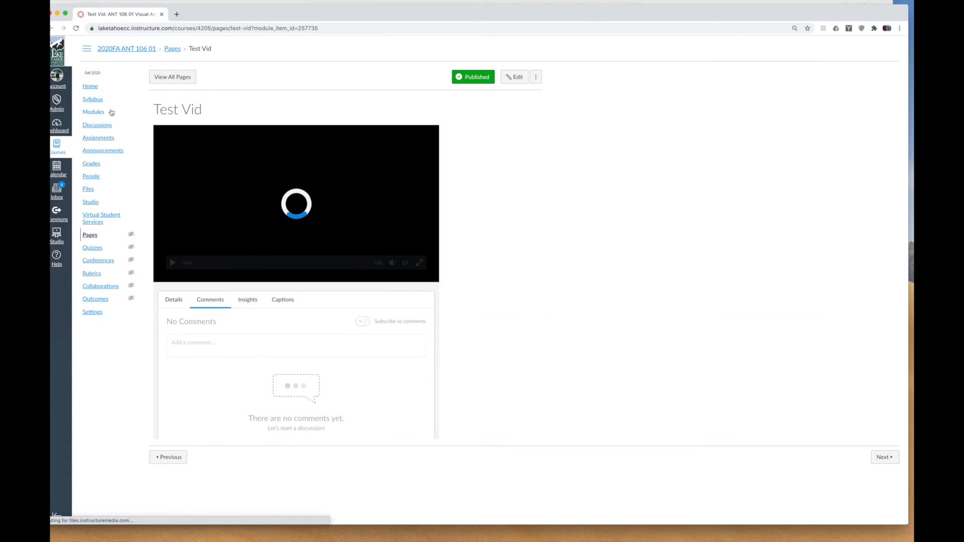
{"action": "left_click", "coordinate": [95, 112]}
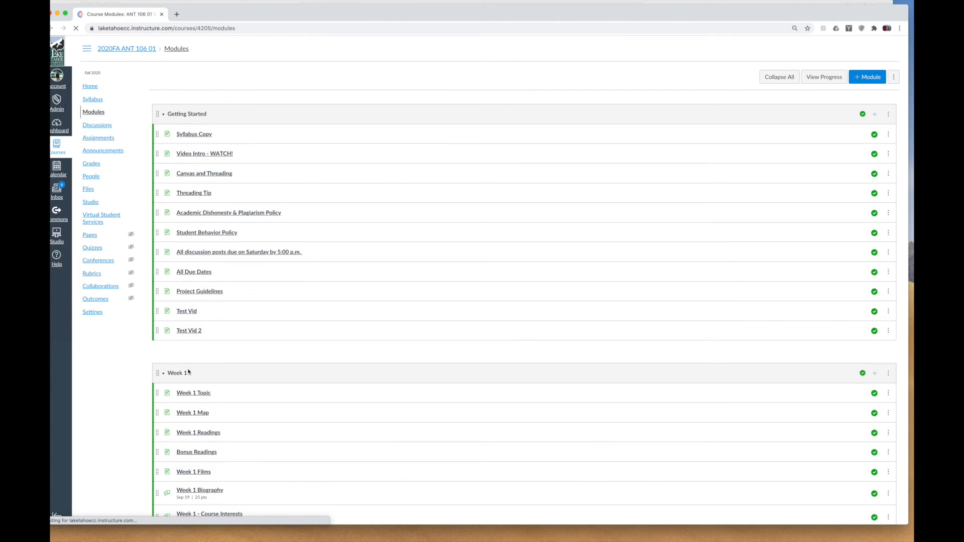
{"action": "left_click", "coordinate": [193, 333]}
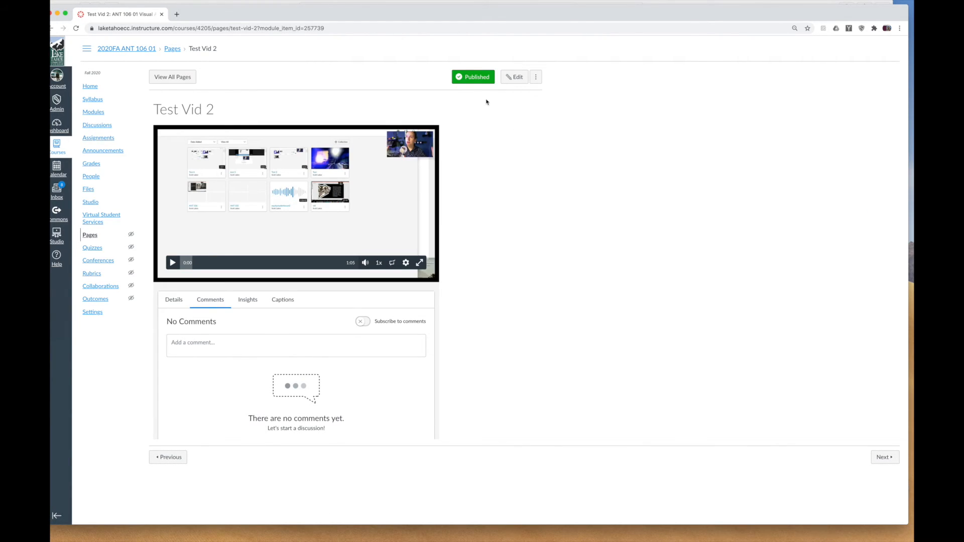
Open Test Vid 2 for editing and delete the ANT 106 Welcome Video embed from its content
{"action": "left_click", "coordinate": [527, 75]}
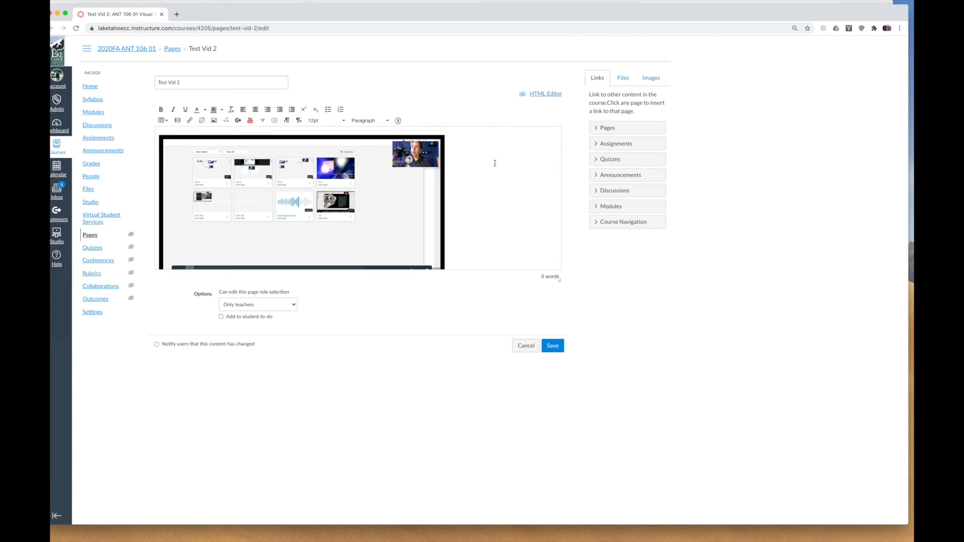
{"action": "scroll", "coordinate": [469, 226], "scroll_direction": "down", "scroll_amount": 5}
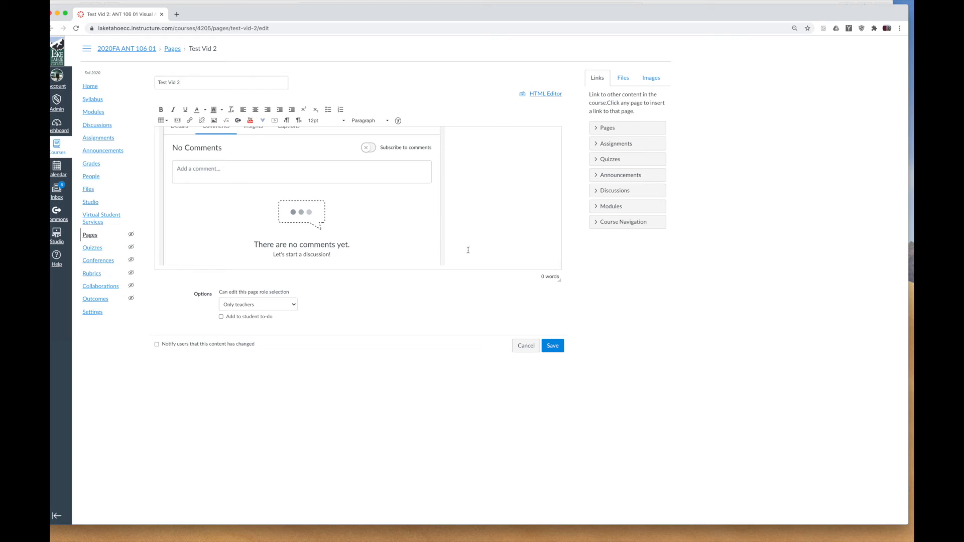
{"action": "key", "text": "BackSpace"}
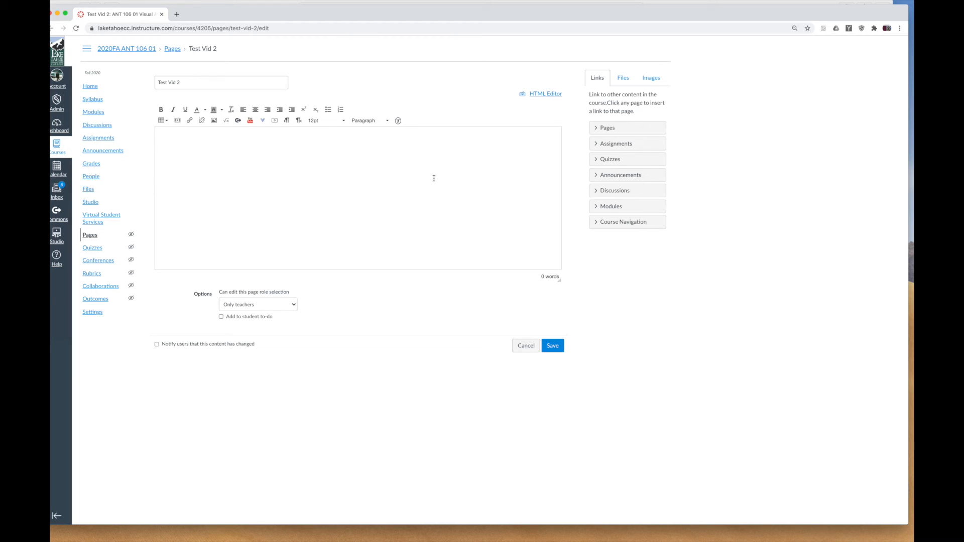
{"action": "left_click", "coordinate": [527, 346]}
{"action": "left_click", "coordinate": [511, 82]}
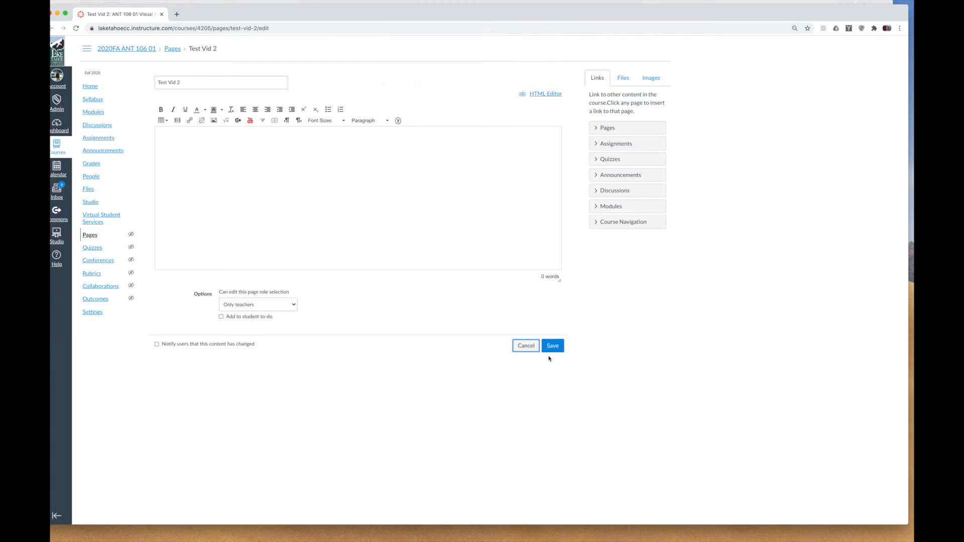
Embed Solo For Ensemble Percussion from Canvas Studio in Test Vid 2 with comments allowed, and save the page
{"action": "left_click", "coordinate": [268, 125]}
{"action": "left_click", "coordinate": [295, 205]}
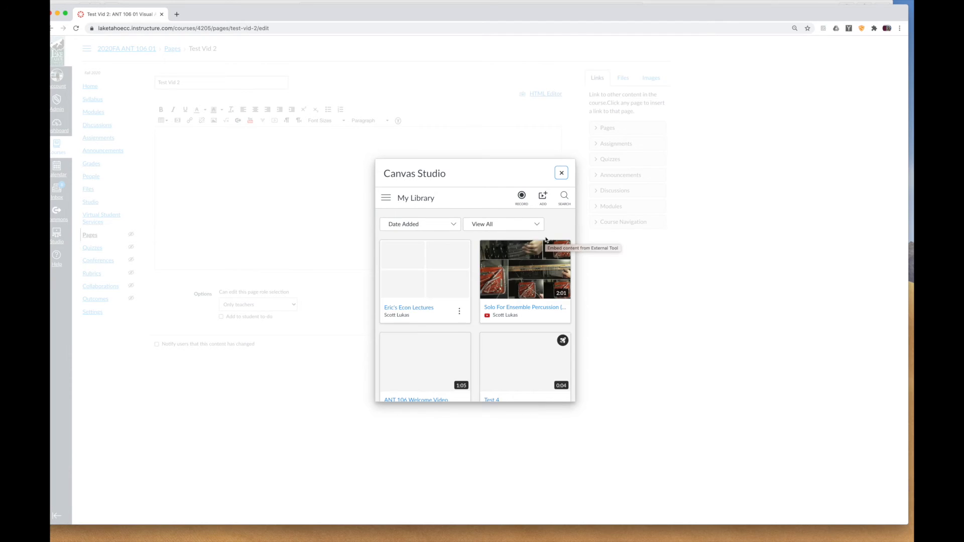
{"action": "left_click", "coordinate": [525, 269]}
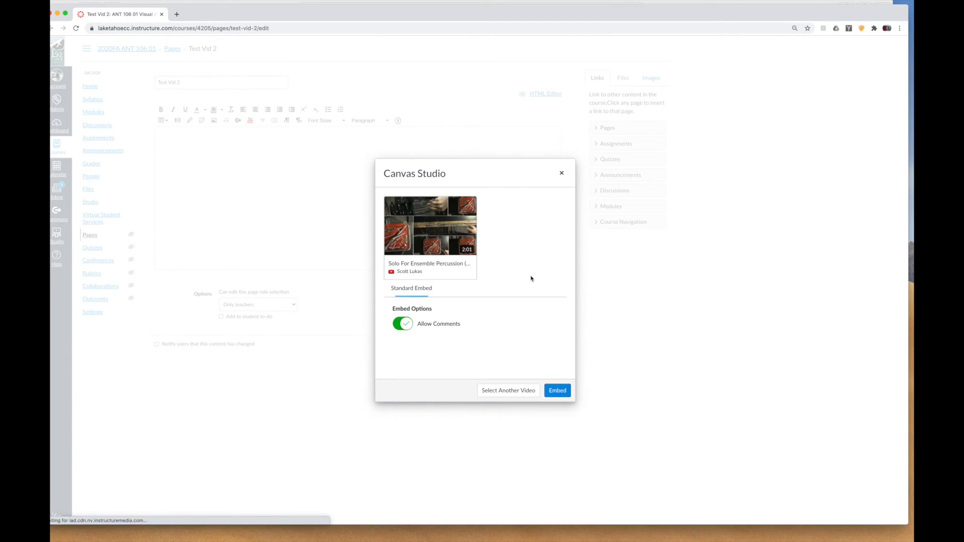
{"action": "left_click", "coordinate": [558, 391]}
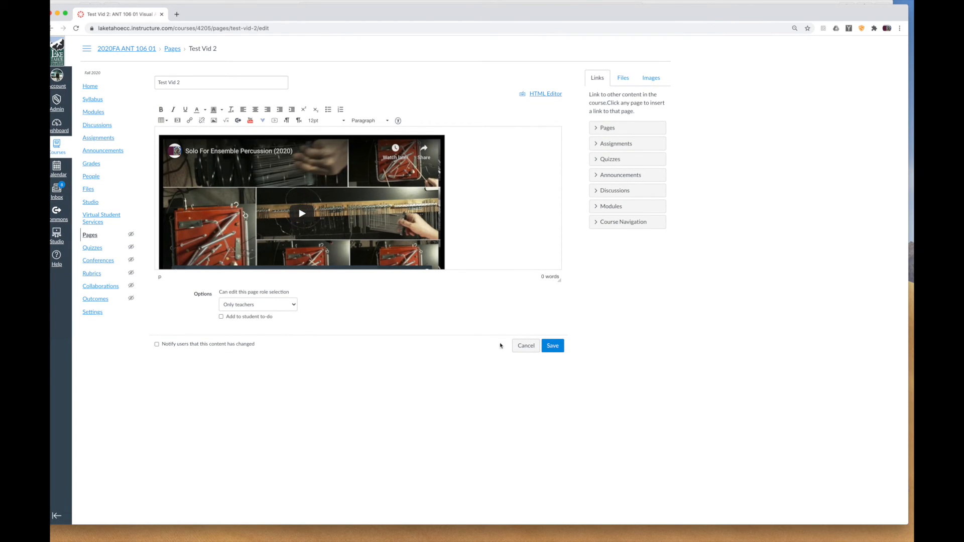
{"action": "left_click", "coordinate": [551, 346]}
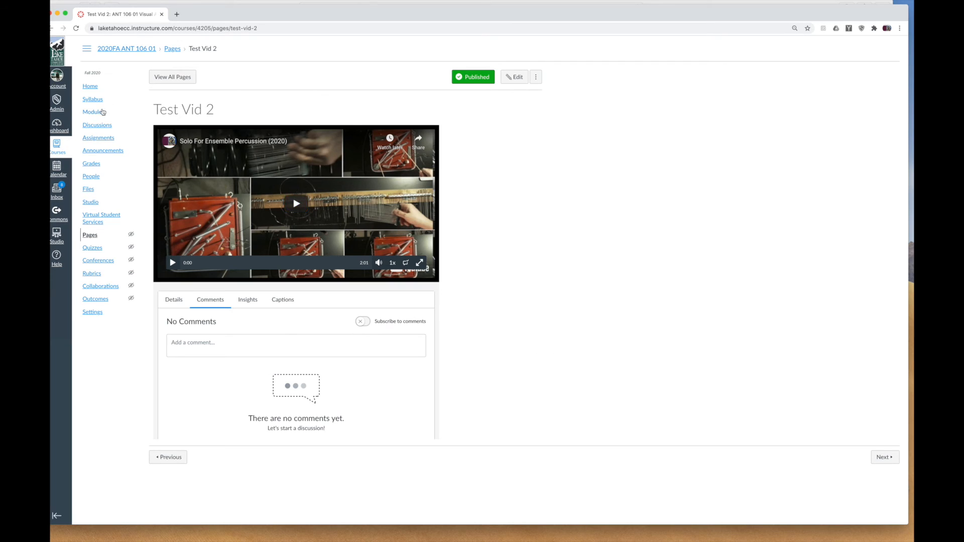
Try out moving Test Vid 2 above Test Vid in the Getting Started module, and restore the original order
{"action": "left_click", "coordinate": [94, 113]}
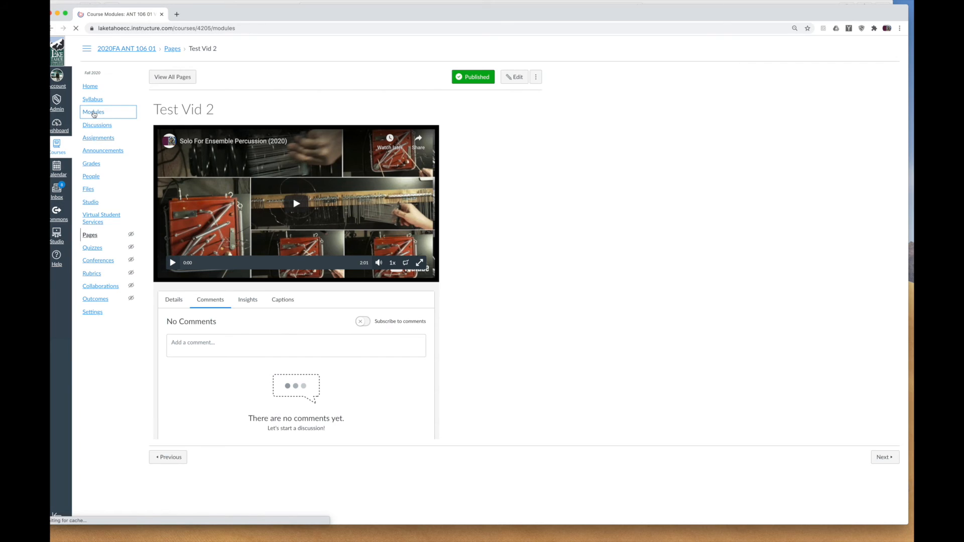
{"action": "scroll", "coordinate": [458, 196], "scroll_direction": "down", "scroll_amount": 2}
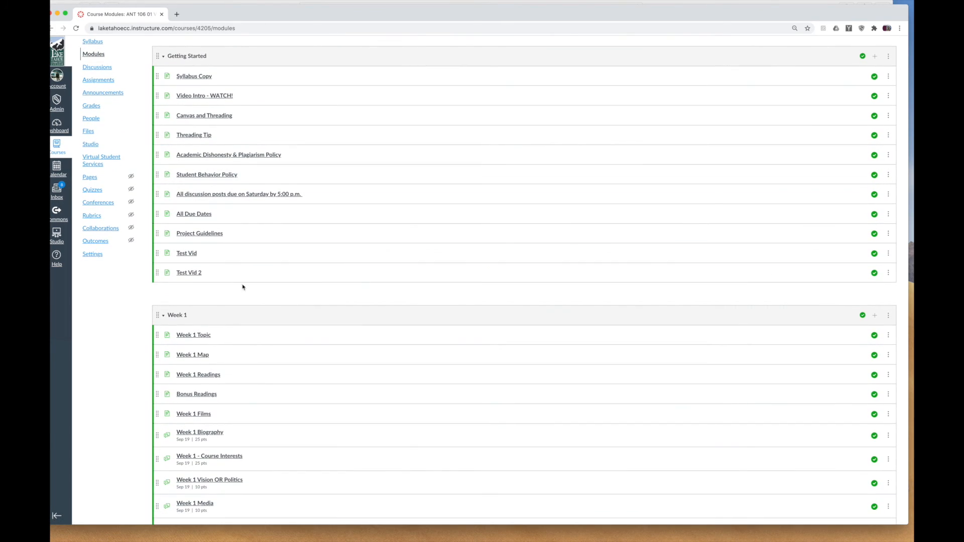
{"action": "left_click_drag", "start_coordinate": [160, 273], "coordinate": [166, 253]}
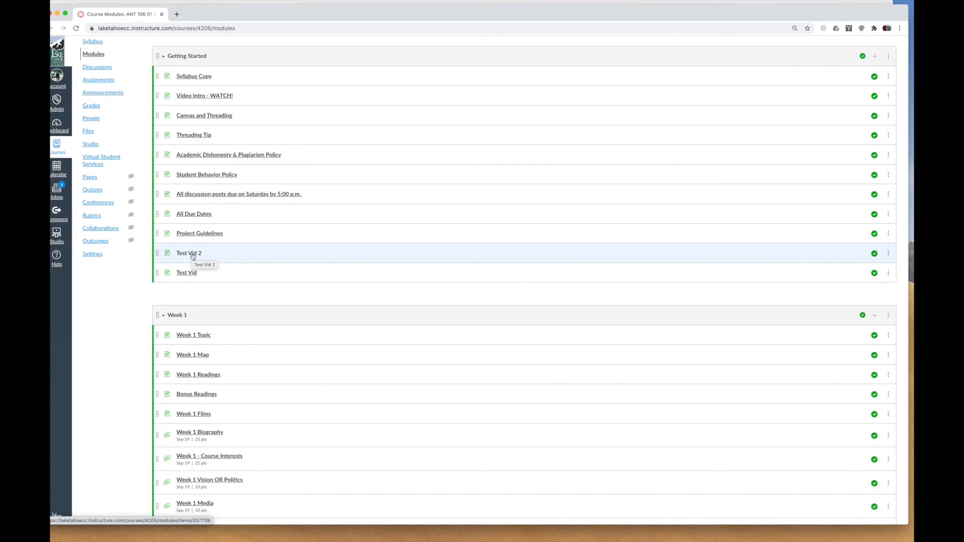
{"action": "left_click_drag", "start_coordinate": [157, 274], "coordinate": [161, 249]}
Reorder the Getting Started module so Test Vid 2 sits directly after Project Guidelines, ahead of Test Vid
{"action": "scroll", "coordinate": [442, 268], "scroll_direction": "down", "scroll_amount": 5}
{"action": "scroll", "coordinate": [457, 274], "scroll_direction": "down", "scroll_amount": 20}
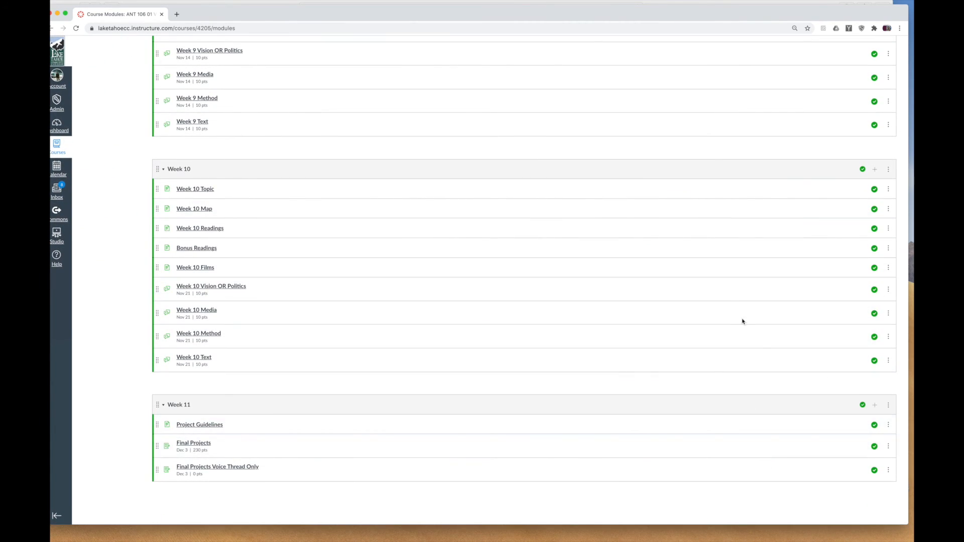
{"action": "scroll", "coordinate": [728, 301], "scroll_direction": "up", "scroll_amount": 20}
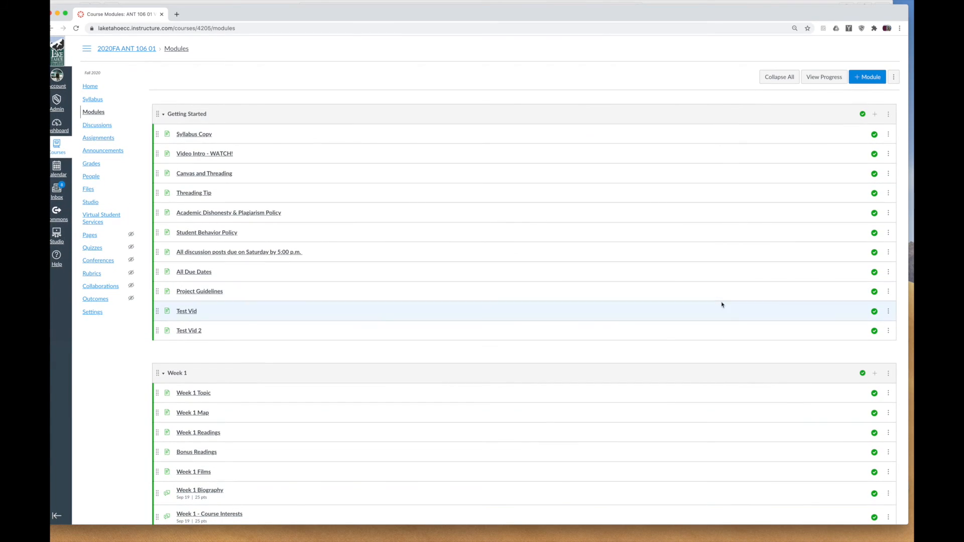
{"action": "left_click", "coordinate": [182, 312]}
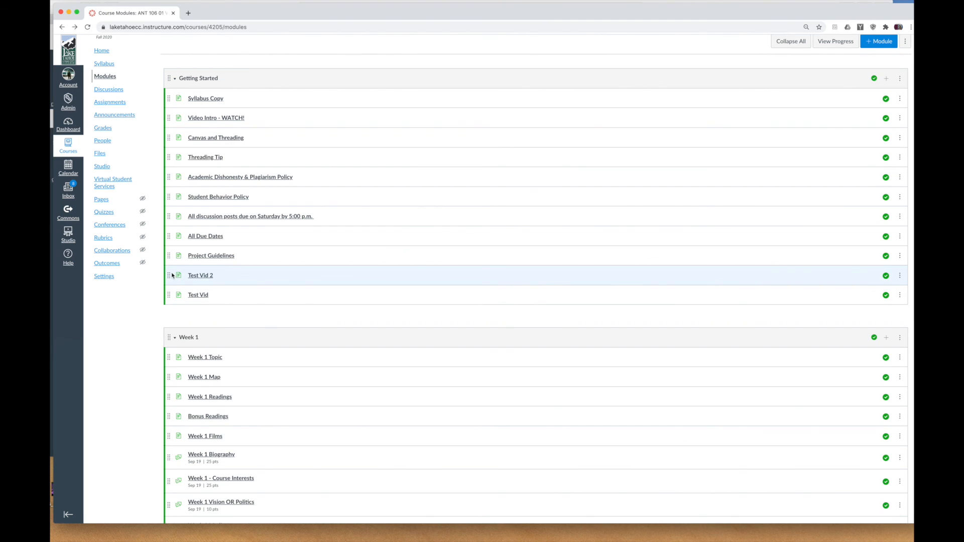
{"action": "scroll", "coordinate": [592, 274], "scroll_direction": "up", "scroll_amount": 2}
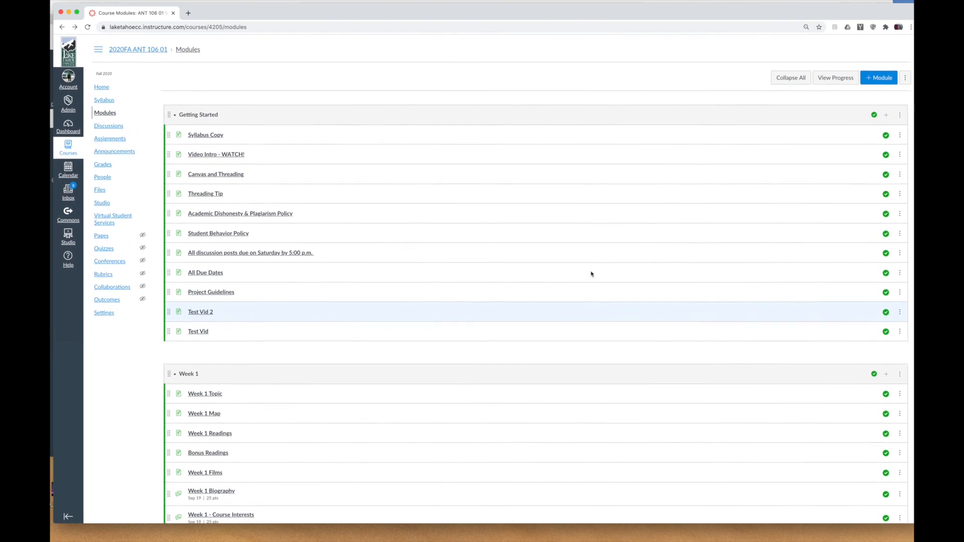